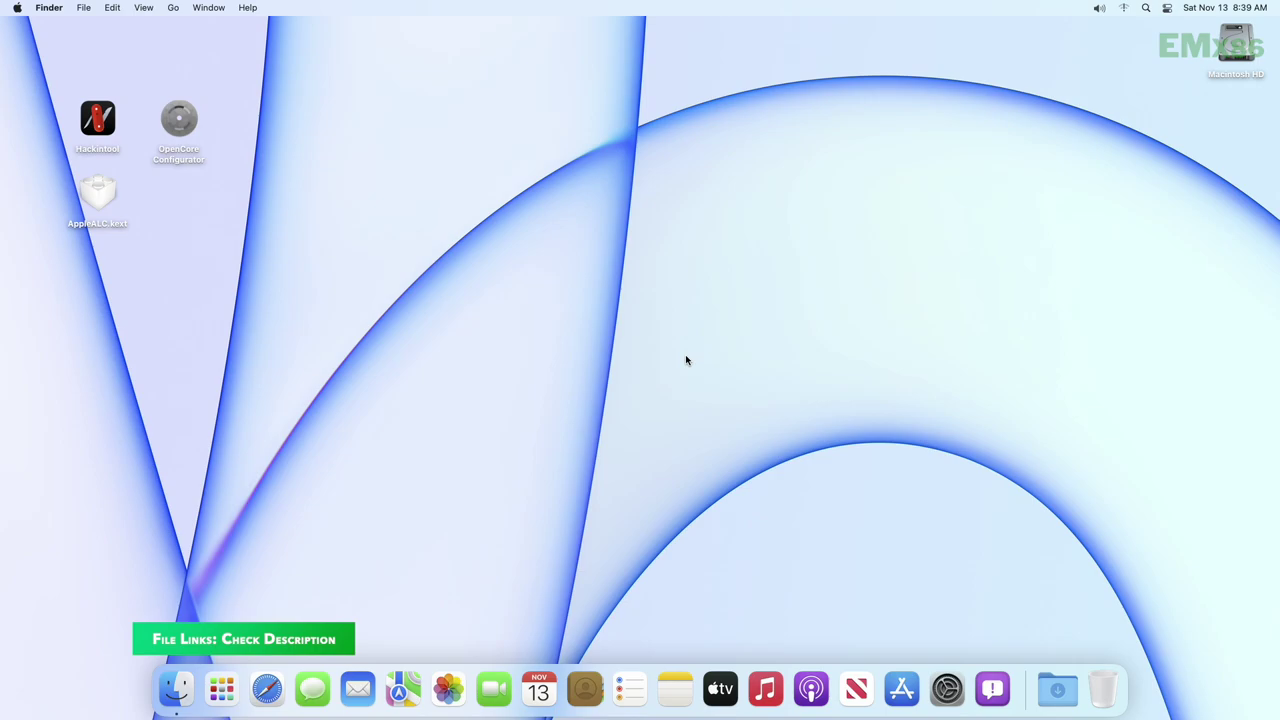
# Check the Sound output list in System Preferences, which shows only an HDMI device, then close it.
pyautogui.click(947, 688)
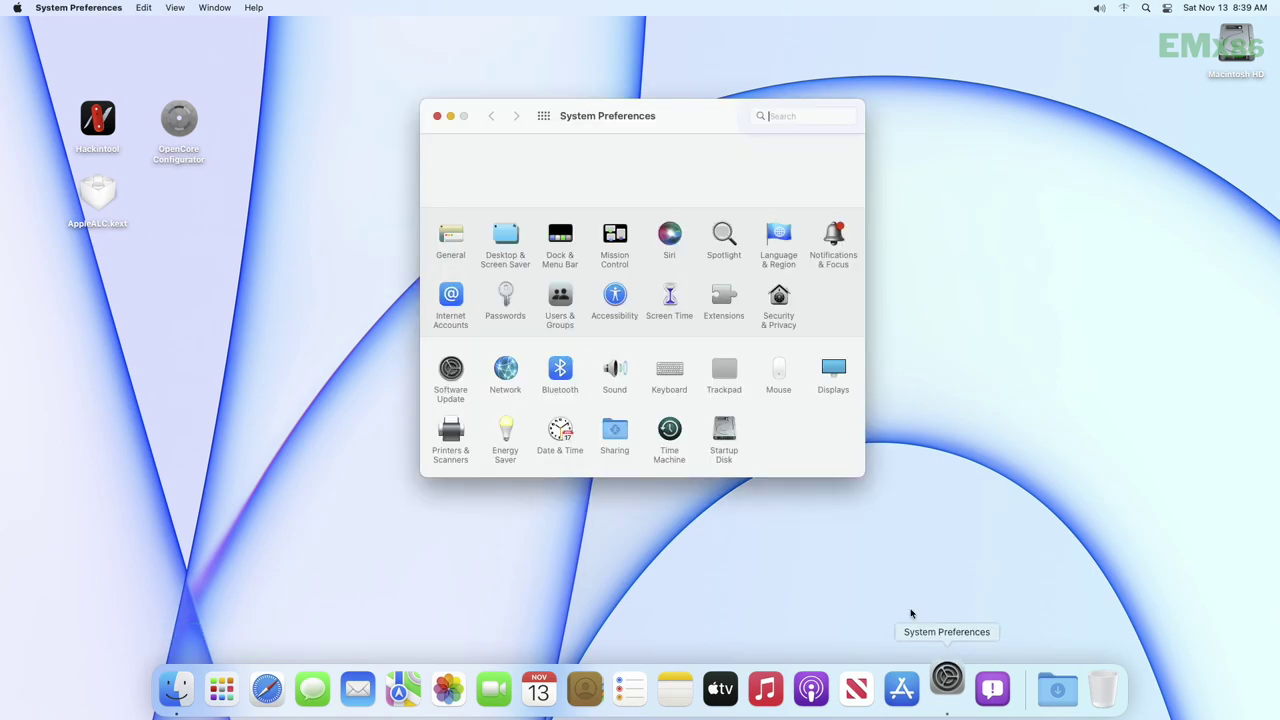
pyautogui.click(615, 372)
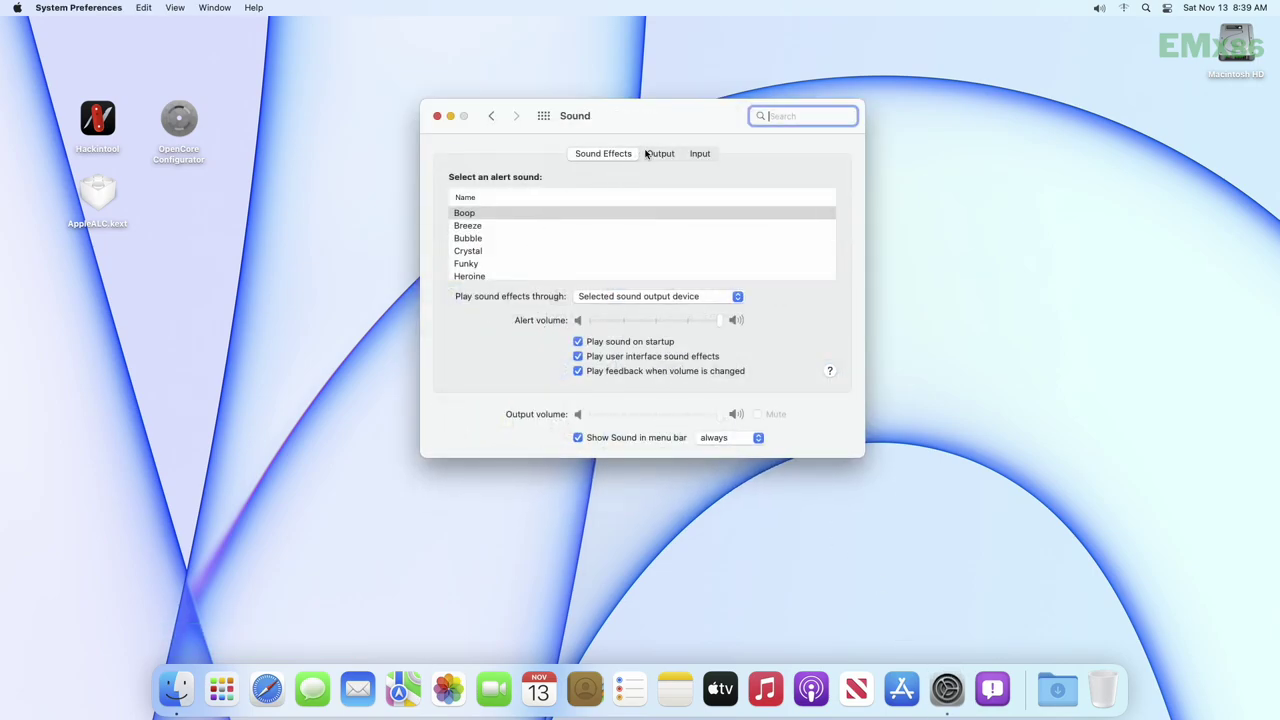
pyautogui.click(650, 154)
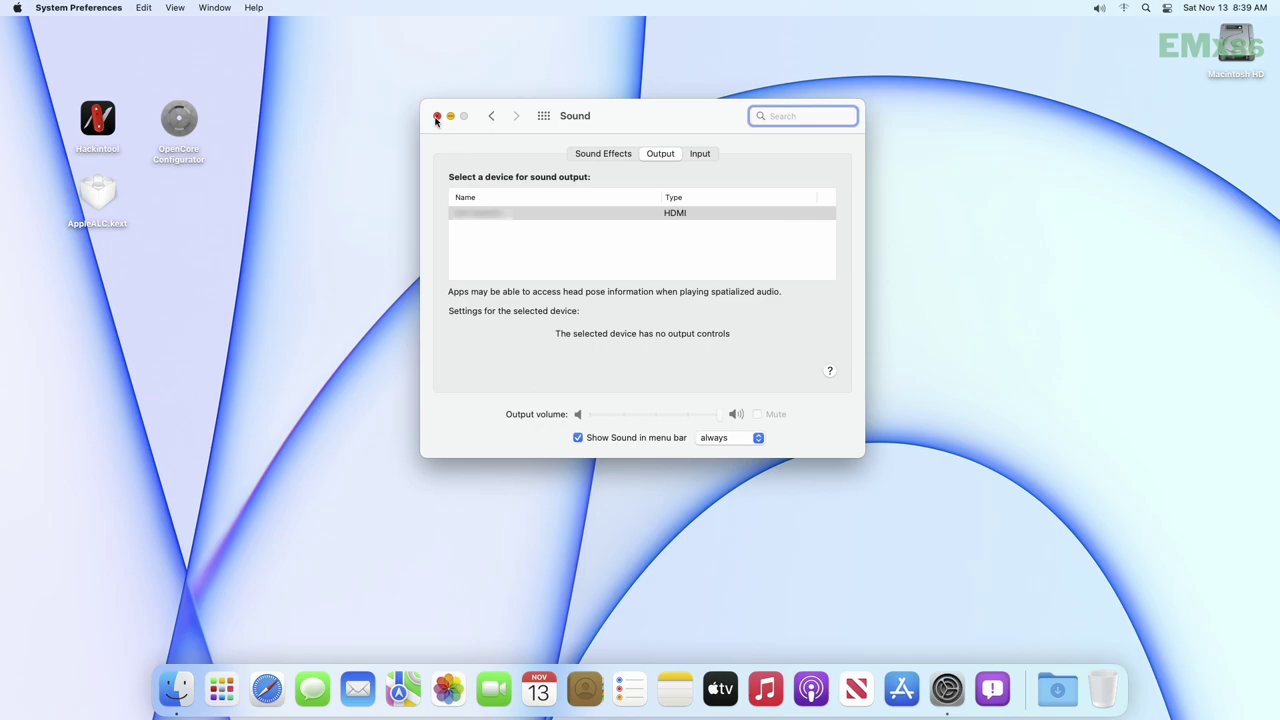
pyautogui.click(437, 116)
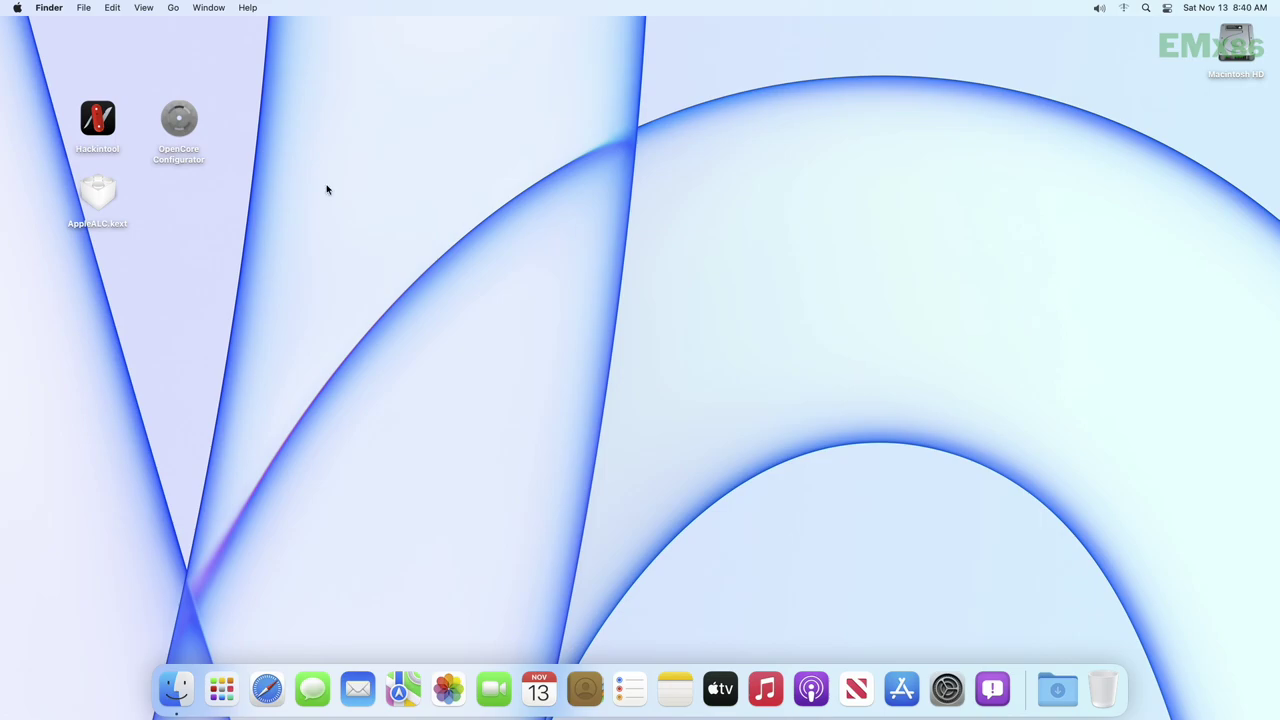
# Launch Hackintool and view its Sound tab, showing only the Ellesmere HDMI Audio controller.
pyautogui.rightClick(106, 125)
pyautogui.click(112, 130)
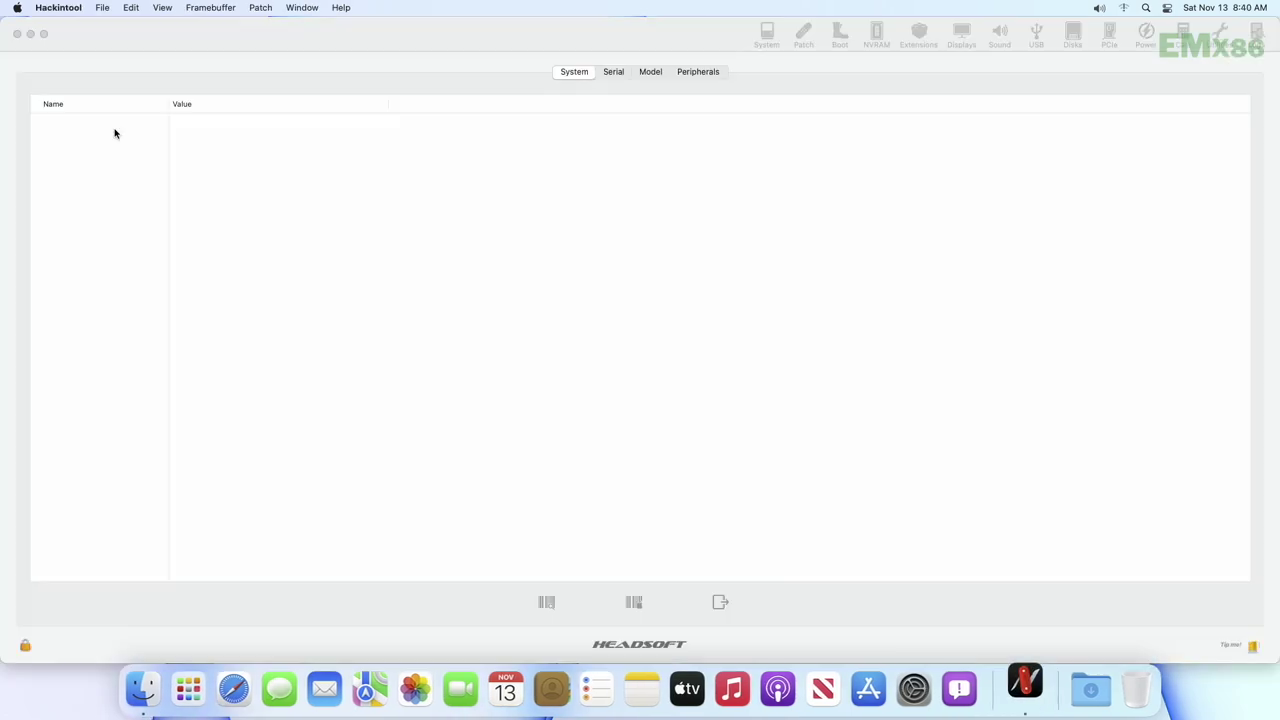
pyautogui.click(259, 58)
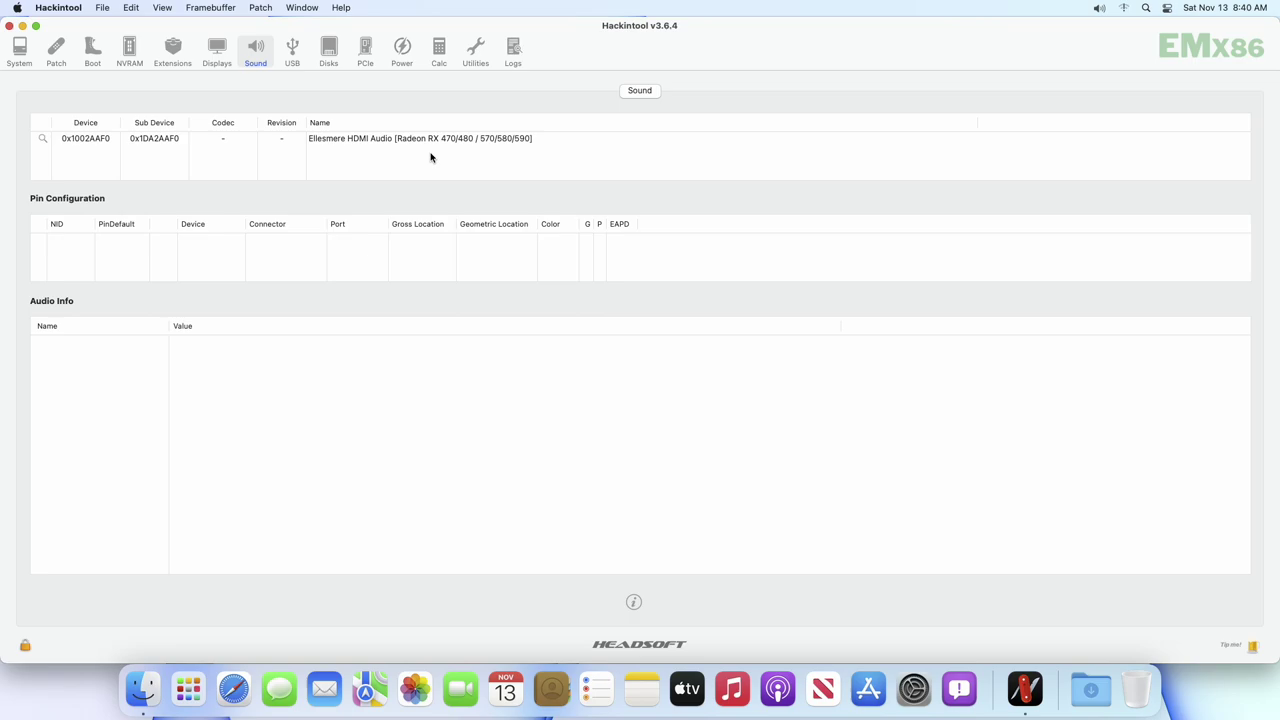
# Quit Hackintool, then mount the EFI partition with OpenCore Configurator using the administrator password.
pyautogui.click(58, 7)
pyautogui.click(73, 143)
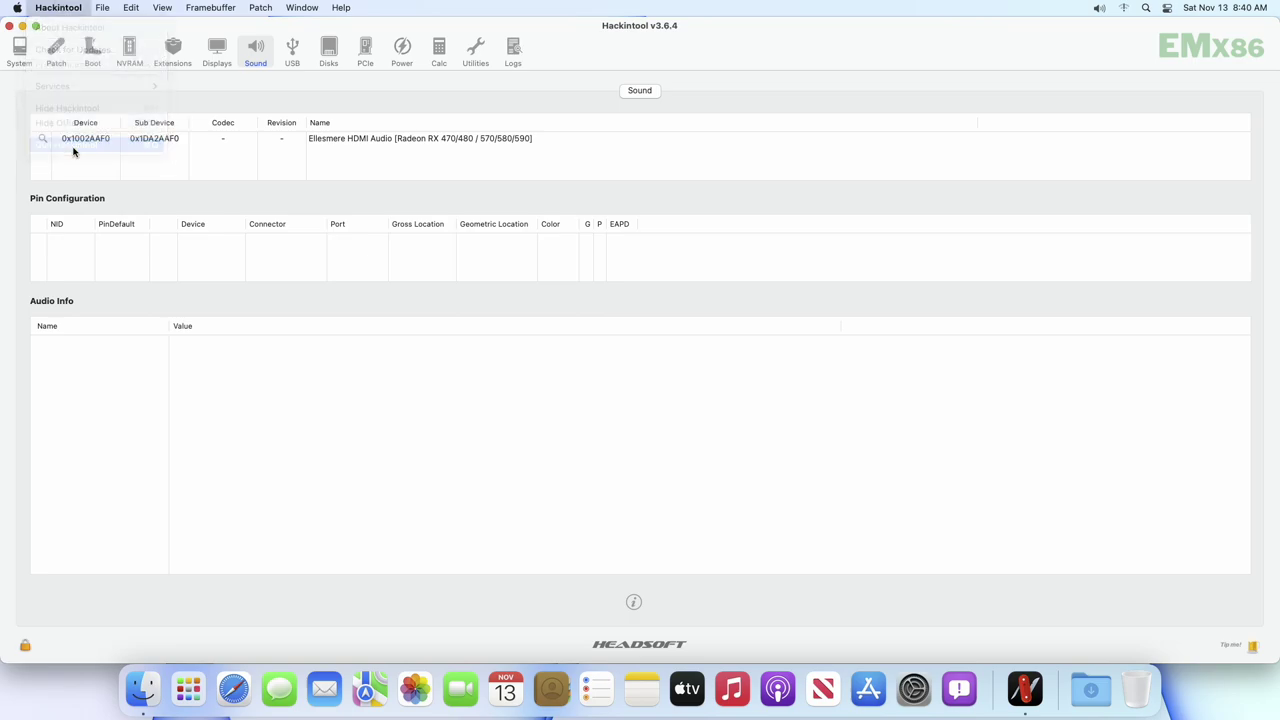
pyautogui.doubleClick(178, 125)
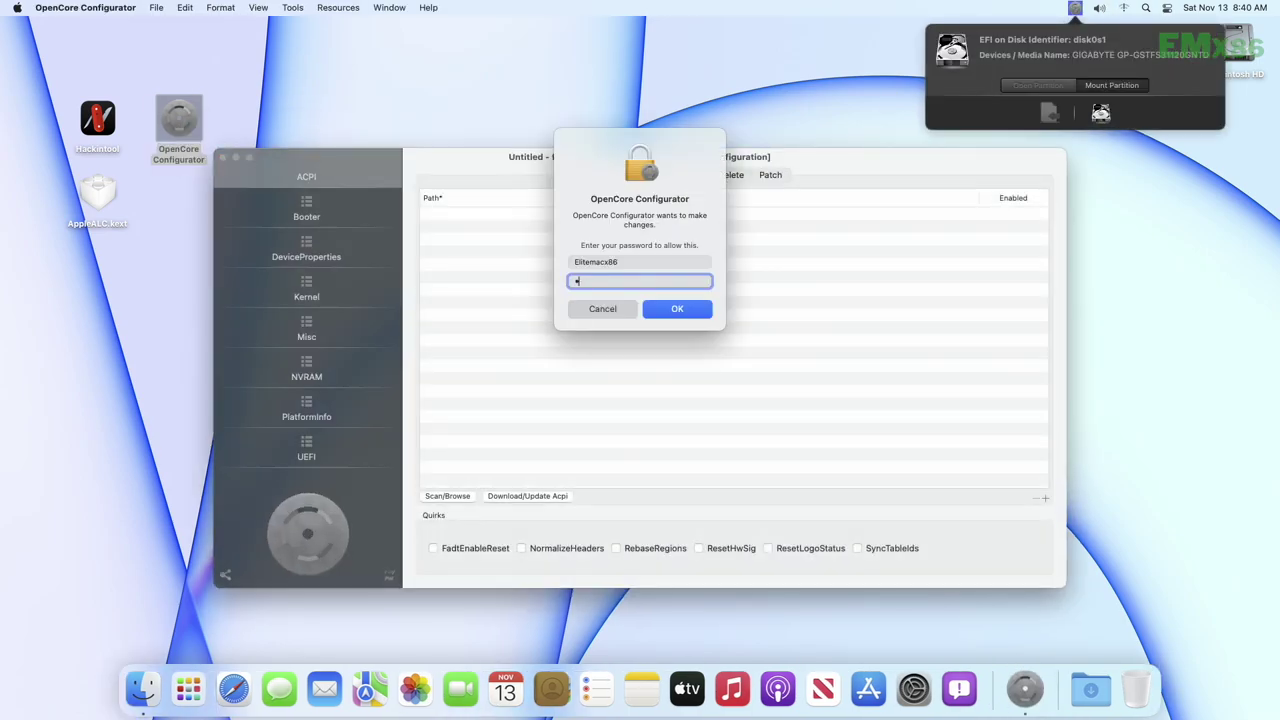
pyautogui.press('Return')
pyautogui.click(85, 7)
pyautogui.click(90, 186)
# Open the EFI disk's OC folder and copy AppleALC.kext into its Kexts folder.
pyautogui.click(1232, 125)
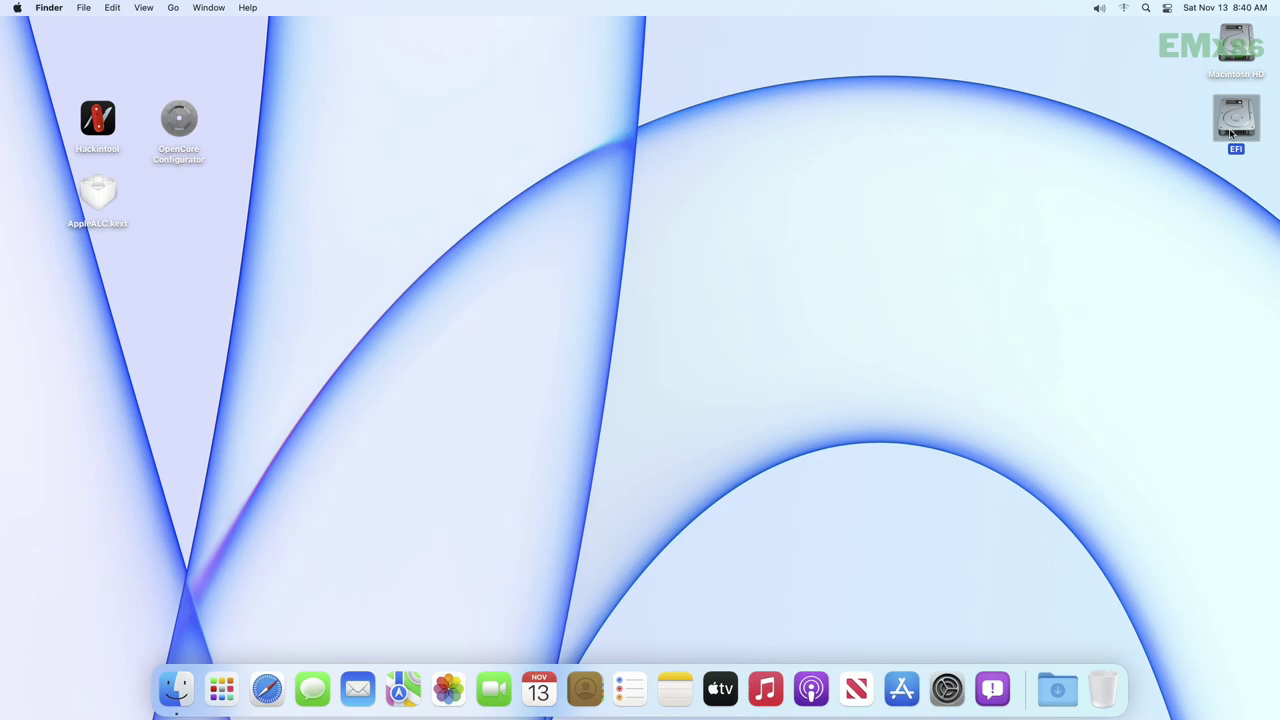
pyautogui.doubleClick(1235, 120)
pyautogui.click(466, 173)
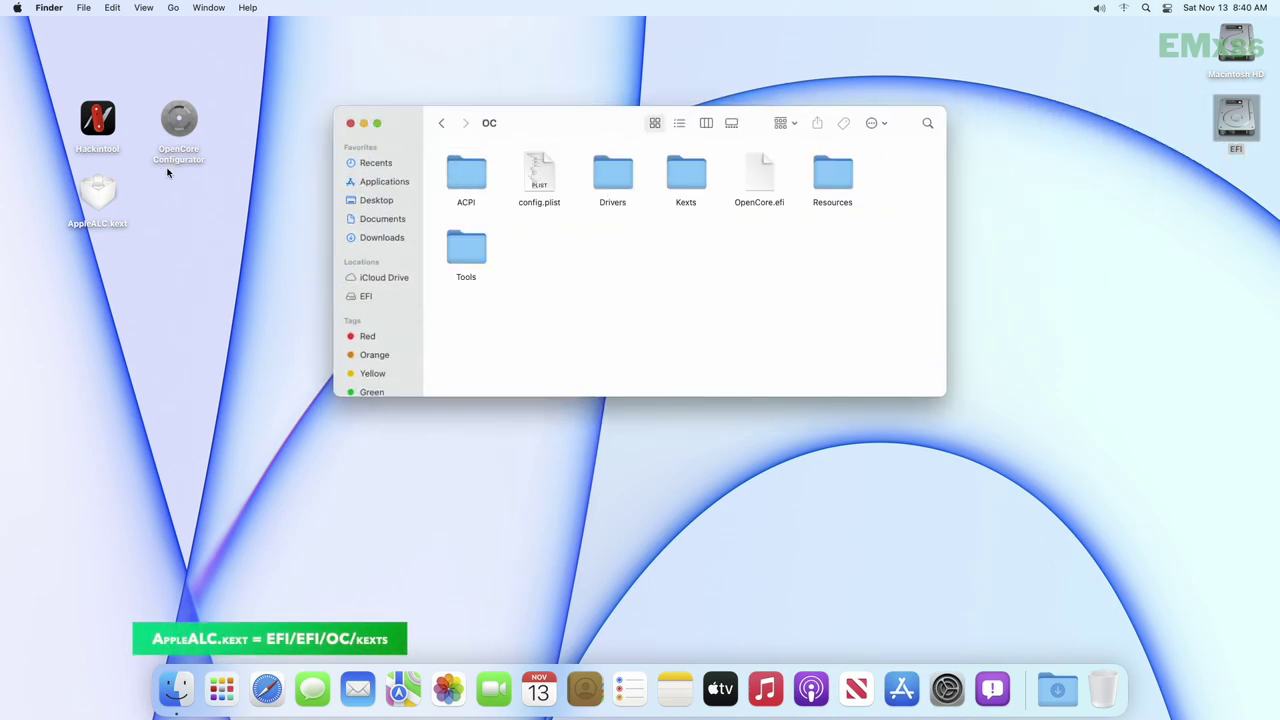
pyautogui.moveTo(96, 200); pyautogui.dragTo(686, 172)
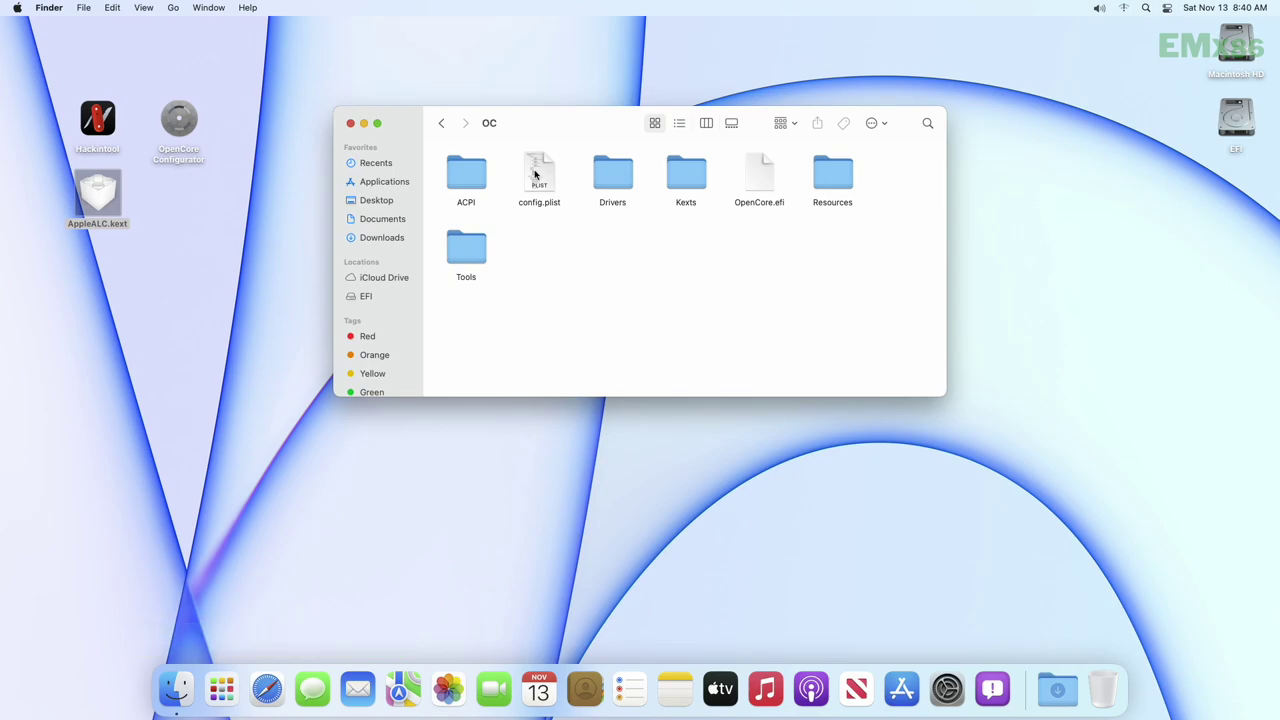
# Open config.plist with OpenCore Configurator.
pyautogui.rightClick(535, 175)
pyautogui.moveTo(560, 191)
pyautogui.click(717, 196)
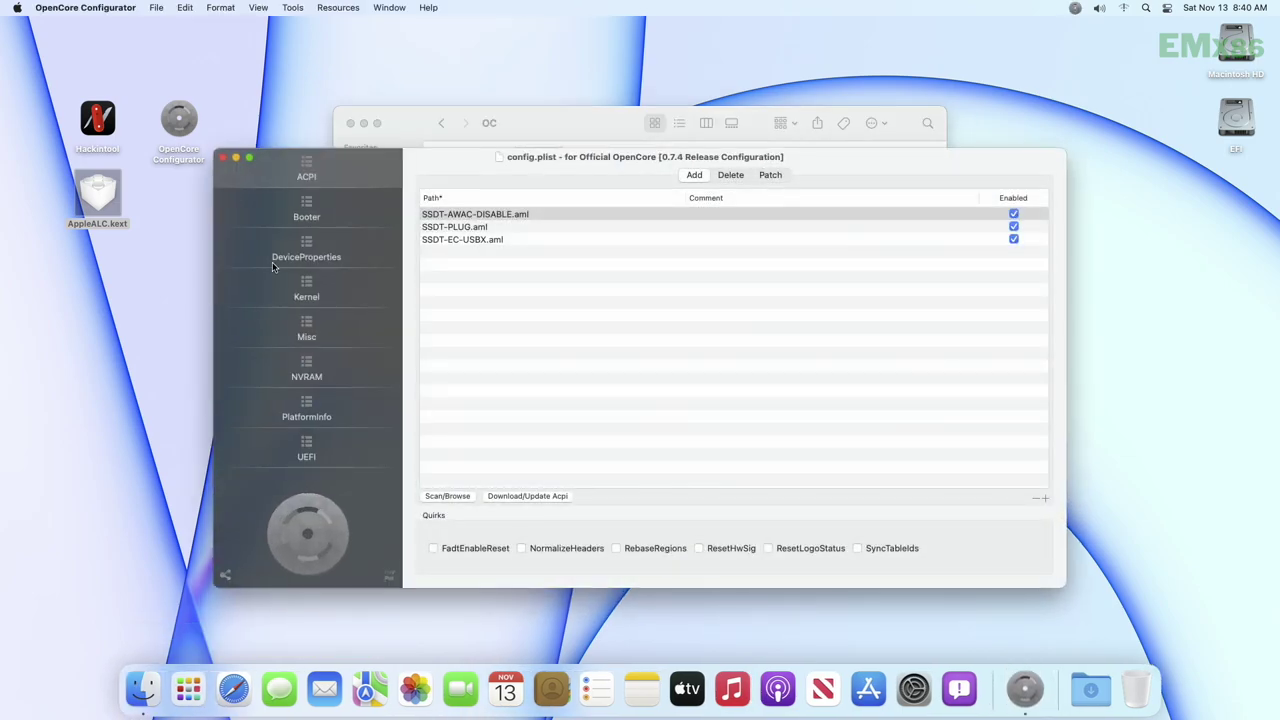
# Load the kexts from EFI/OC/Kexts into the Kernel Add list, adding AppleALC.kext after Lilu.kext.
pyautogui.click(334, 292)
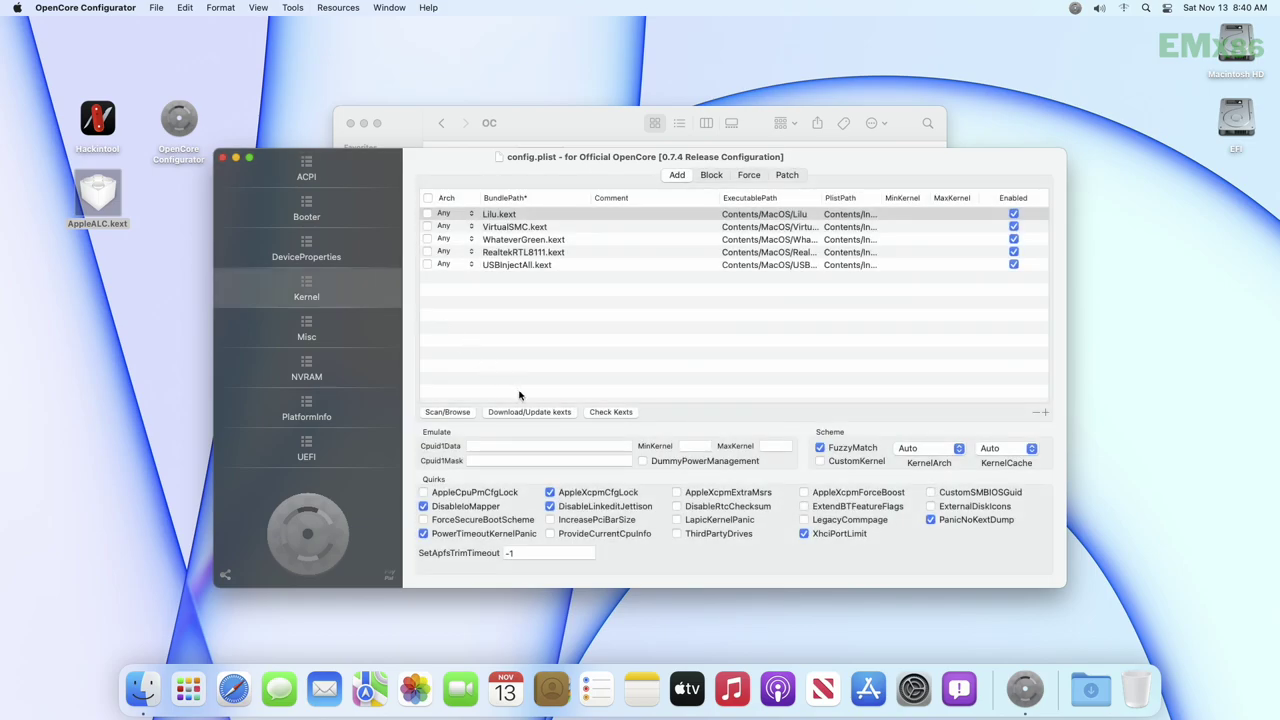
pyautogui.click(447, 412)
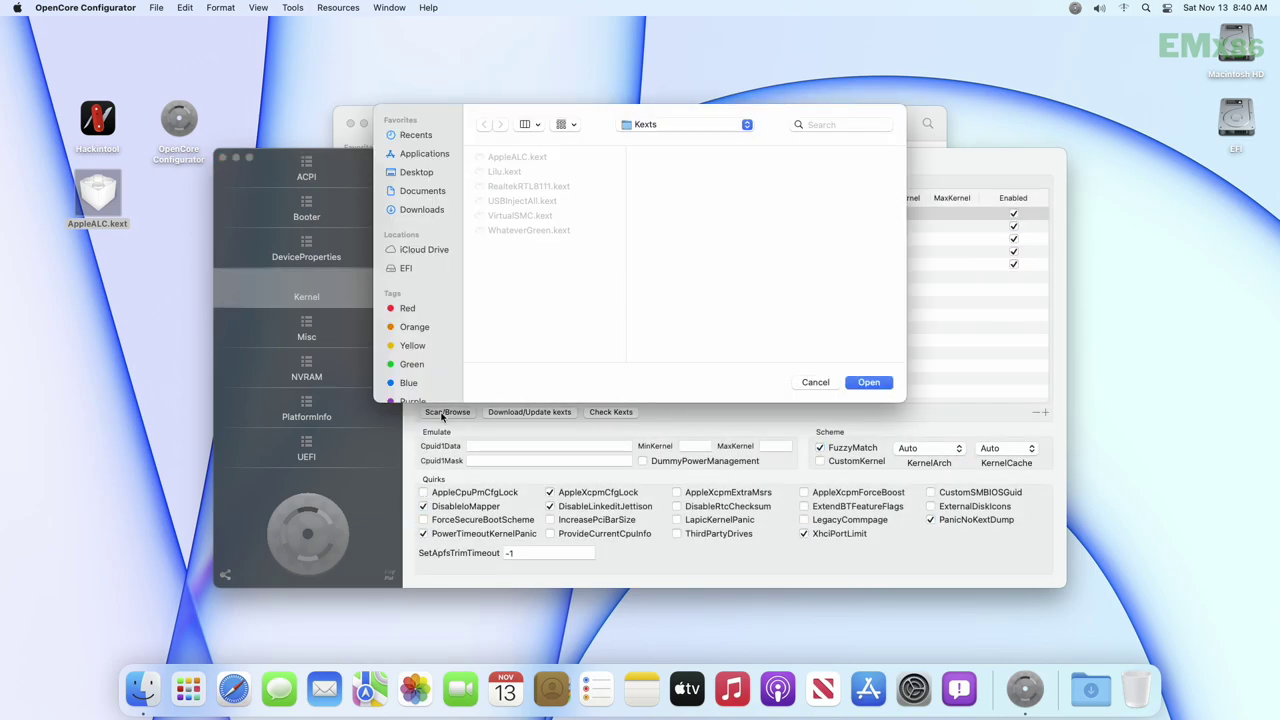
pyautogui.click(418, 268)
pyautogui.click(531, 158)
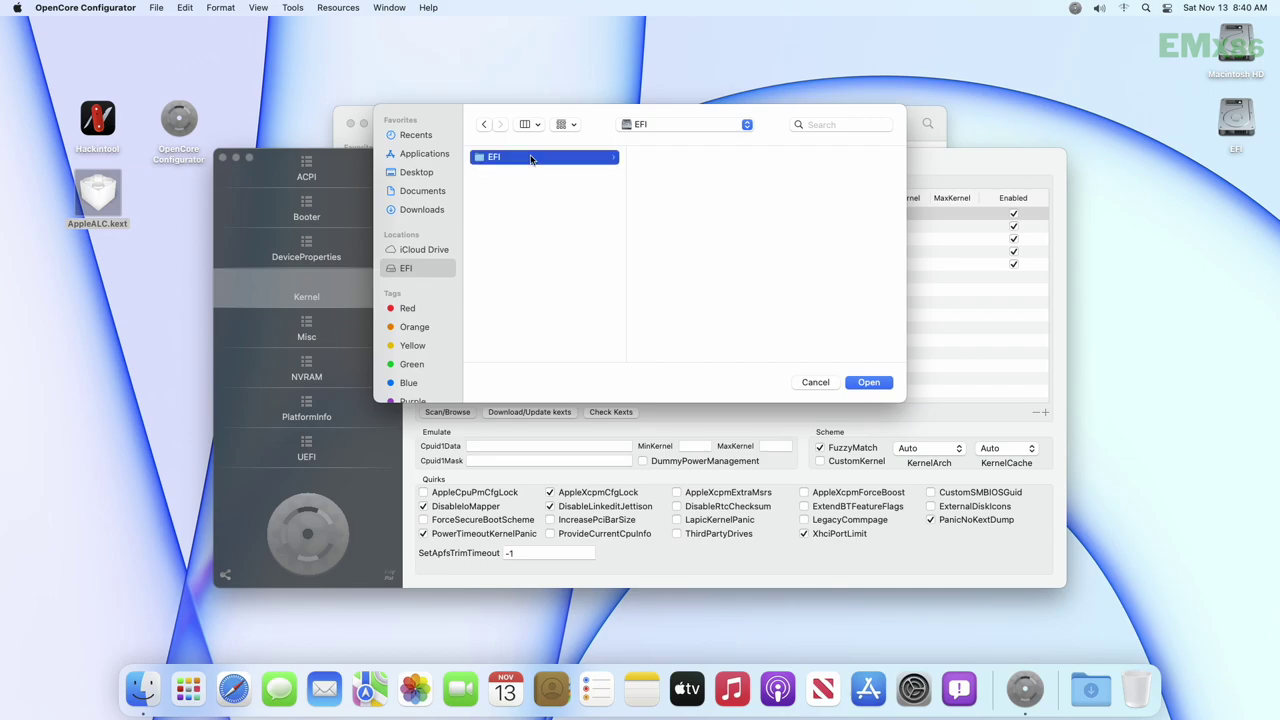
pyautogui.click(648, 172)
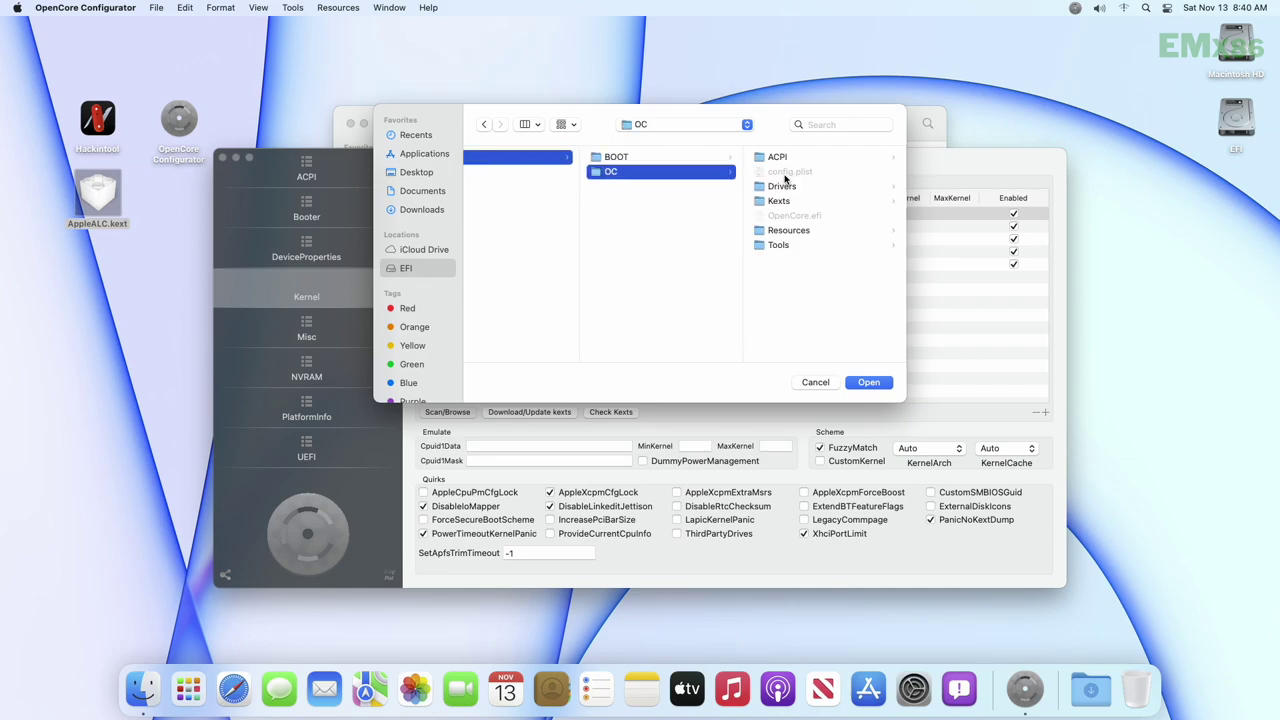
pyautogui.click(784, 201)
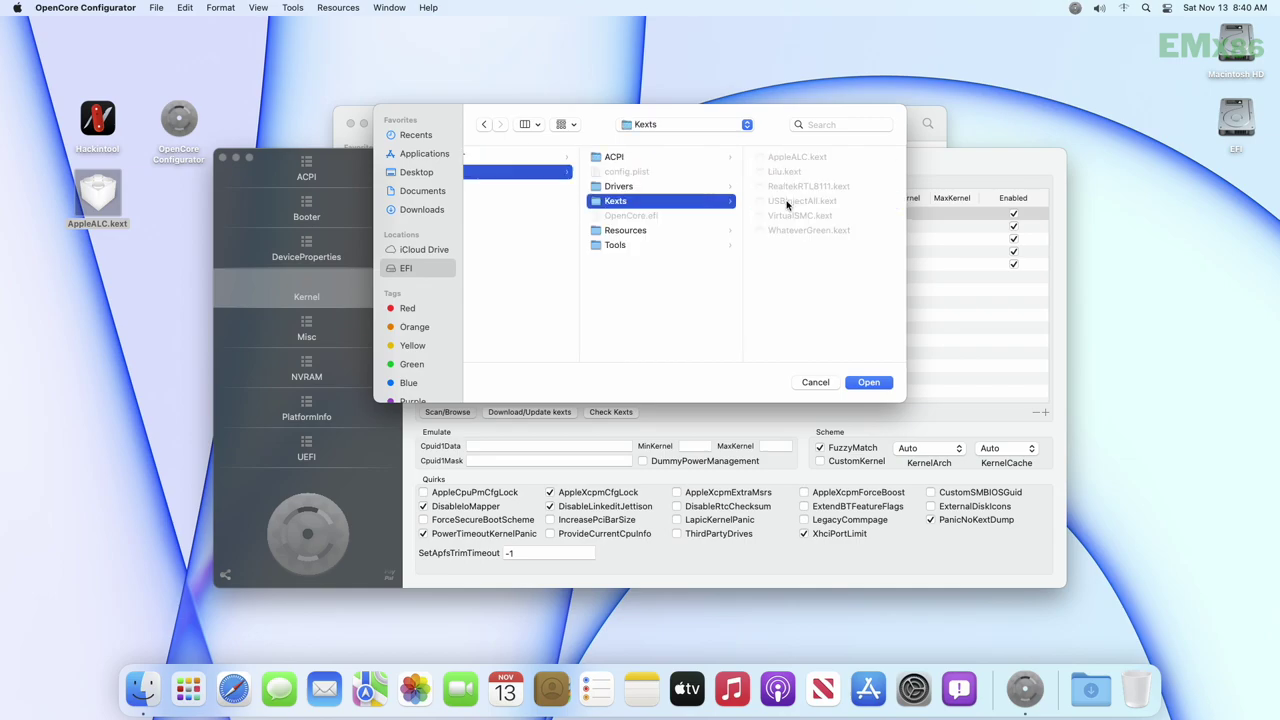
pyautogui.click(876, 385)
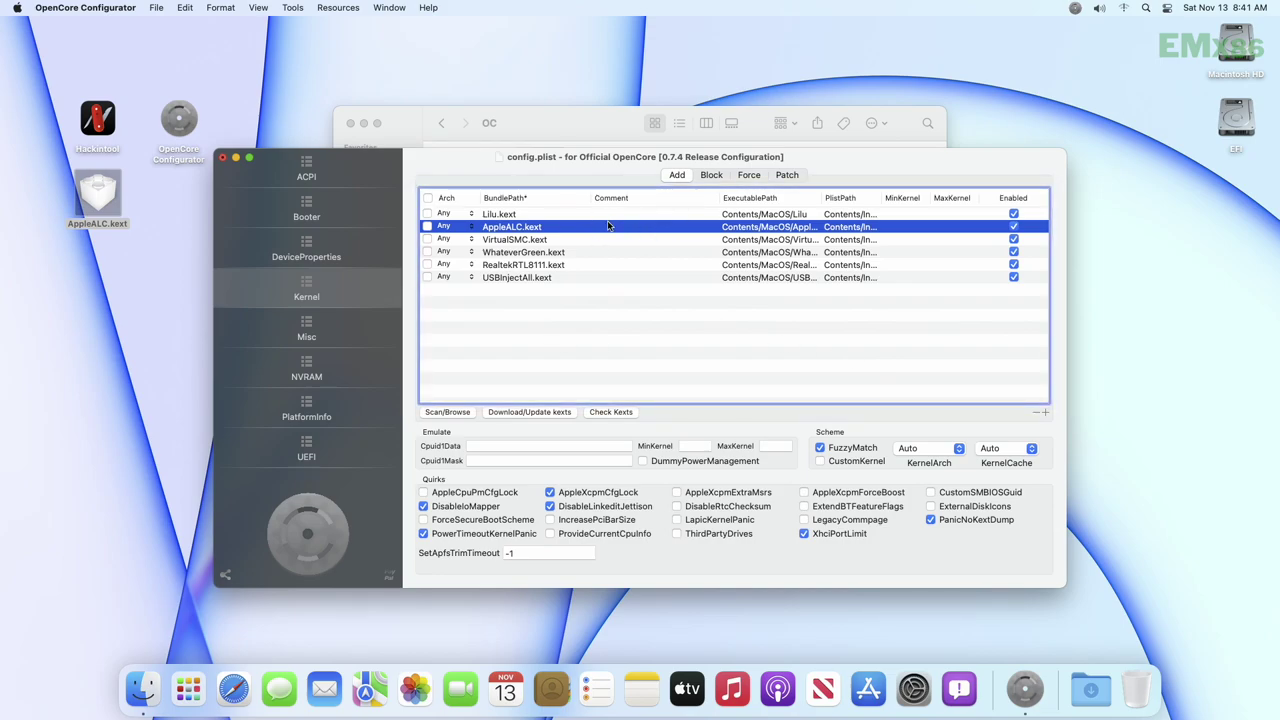
# Append alcid=55 after keepsyms=1 in the NVRAM boot-args, then quit and save config.plist.
pyautogui.click(306, 390)
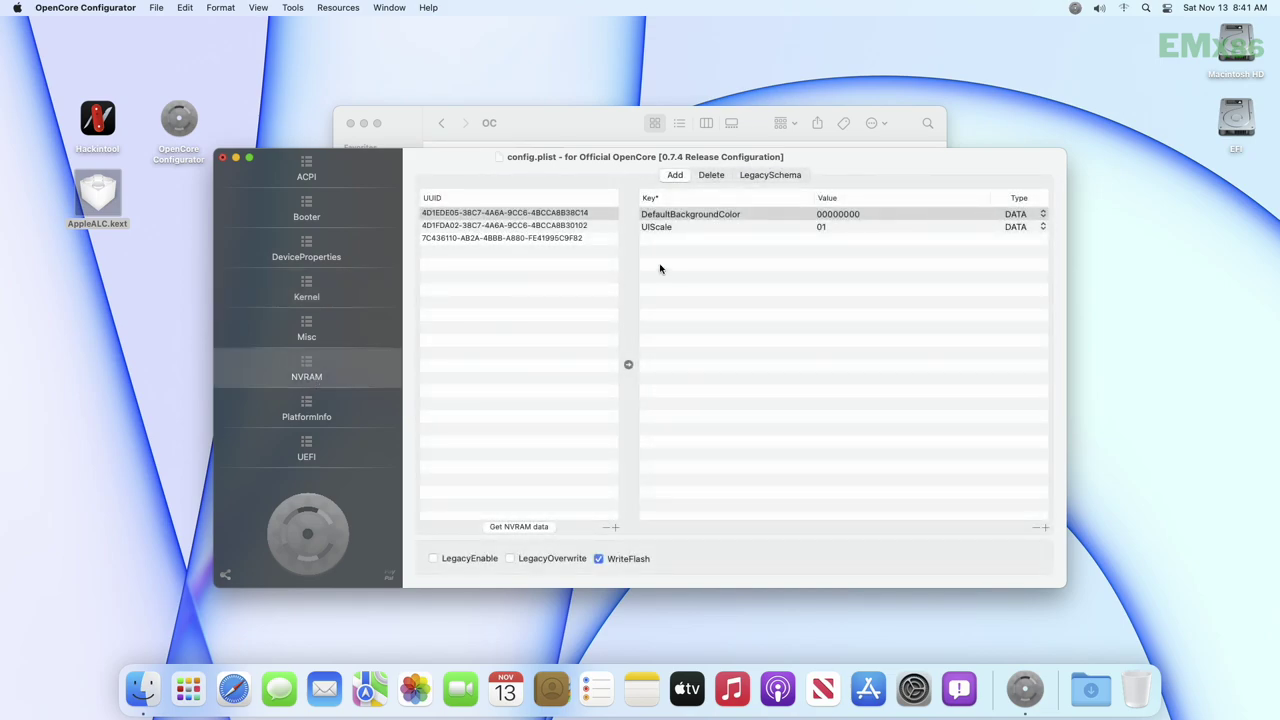
pyautogui.click(511, 240)
pyautogui.click(866, 240)
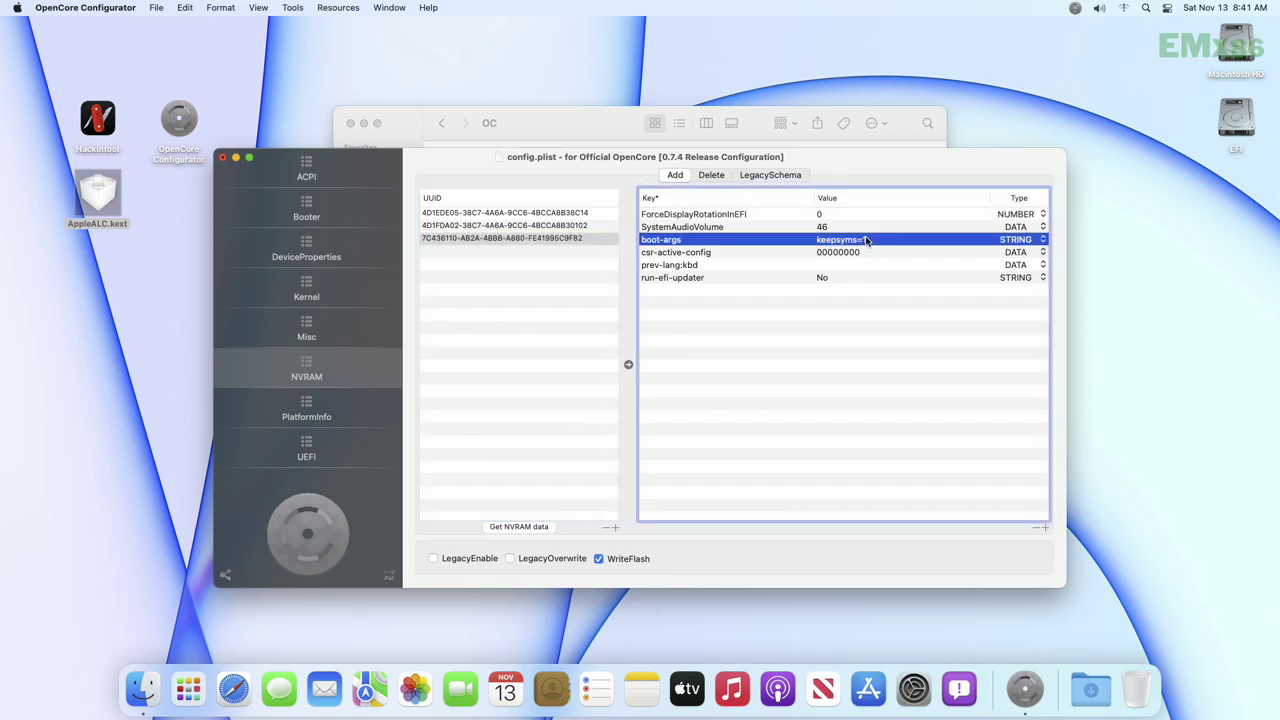
pyautogui.click(866, 240)
pyautogui.click(893, 240)
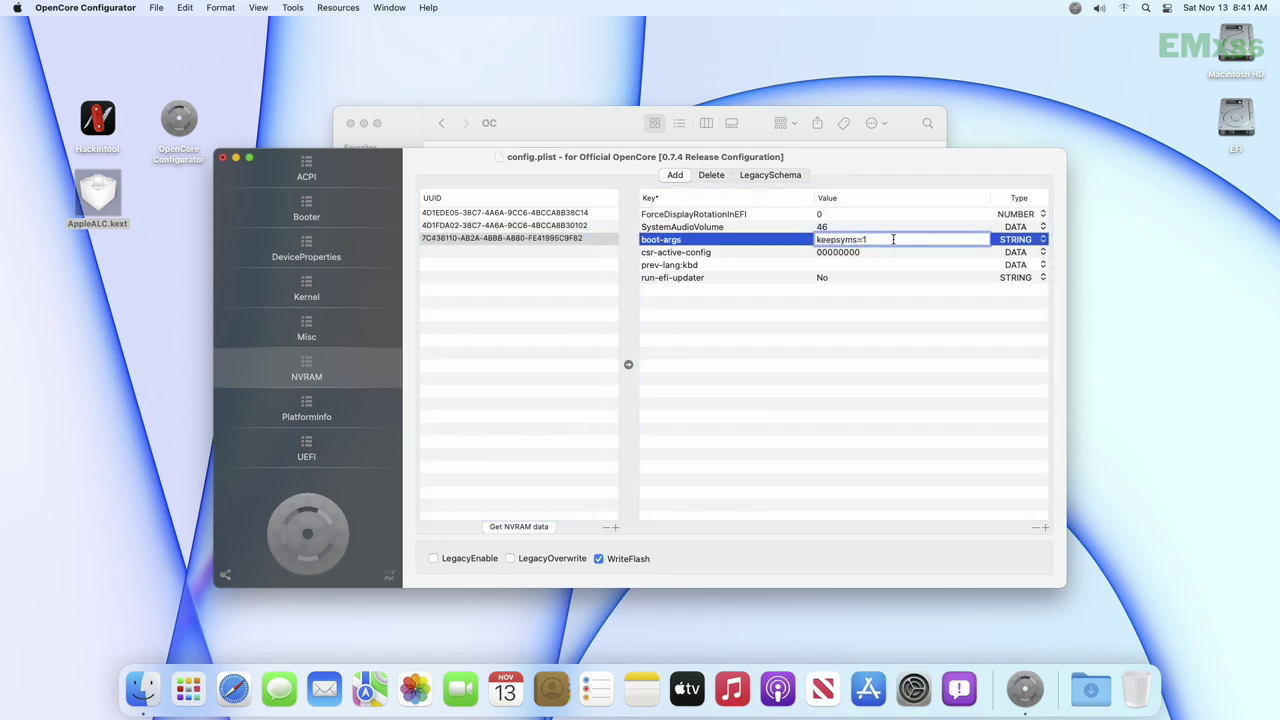
pyautogui.write('alcid=')
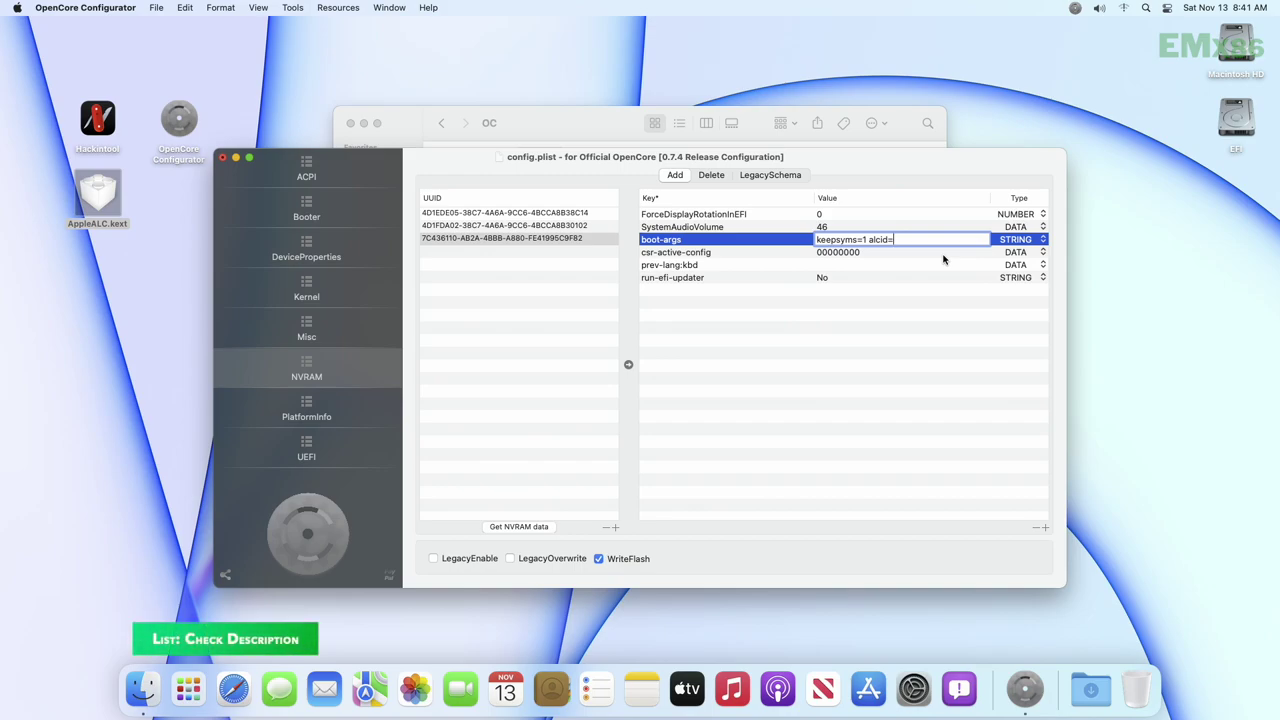
pyautogui.write('55')
pyautogui.click(80, 7)
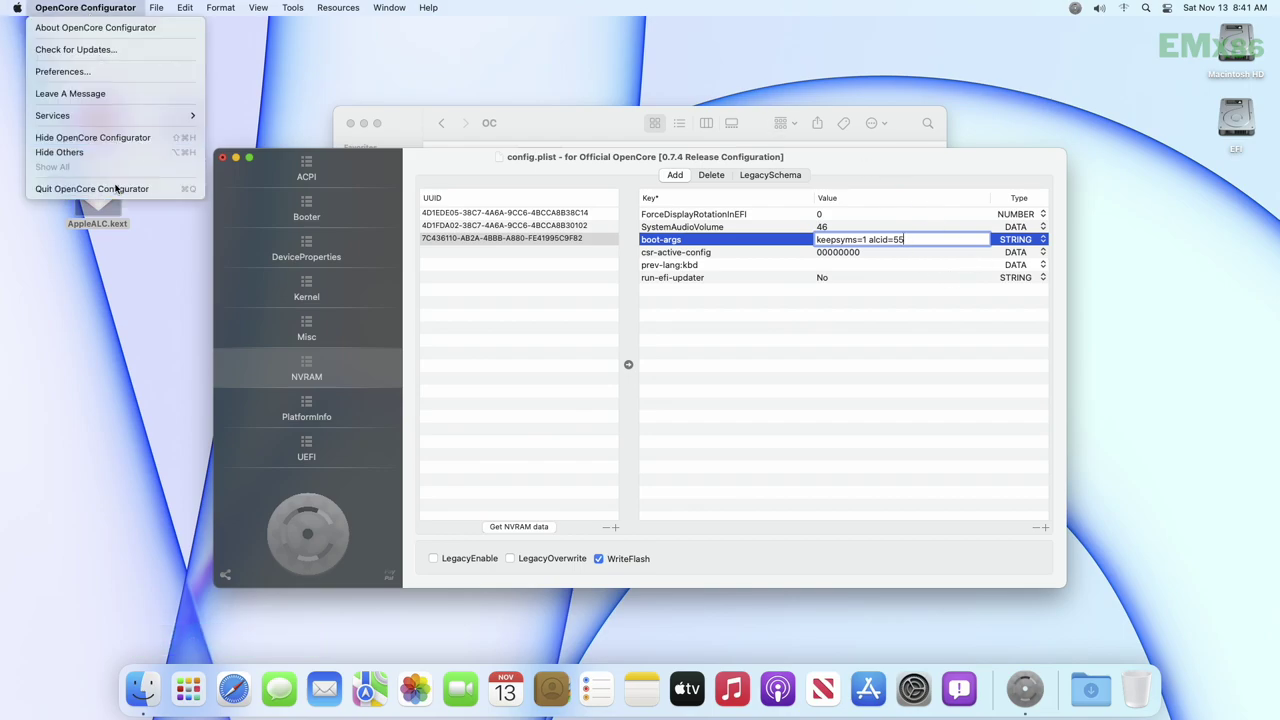
pyautogui.click(100, 188)
pyautogui.click(667, 421)
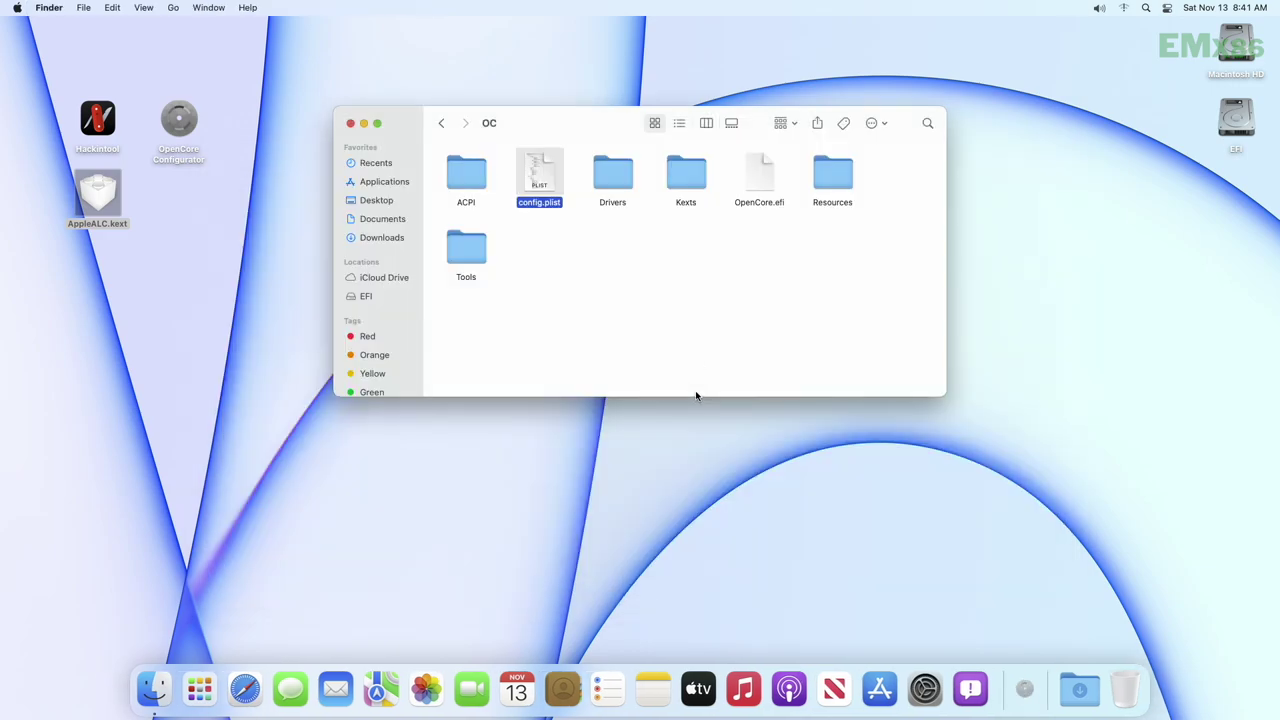
# Eject the EFI partition and restart the Mac.
pyautogui.click(349, 123)
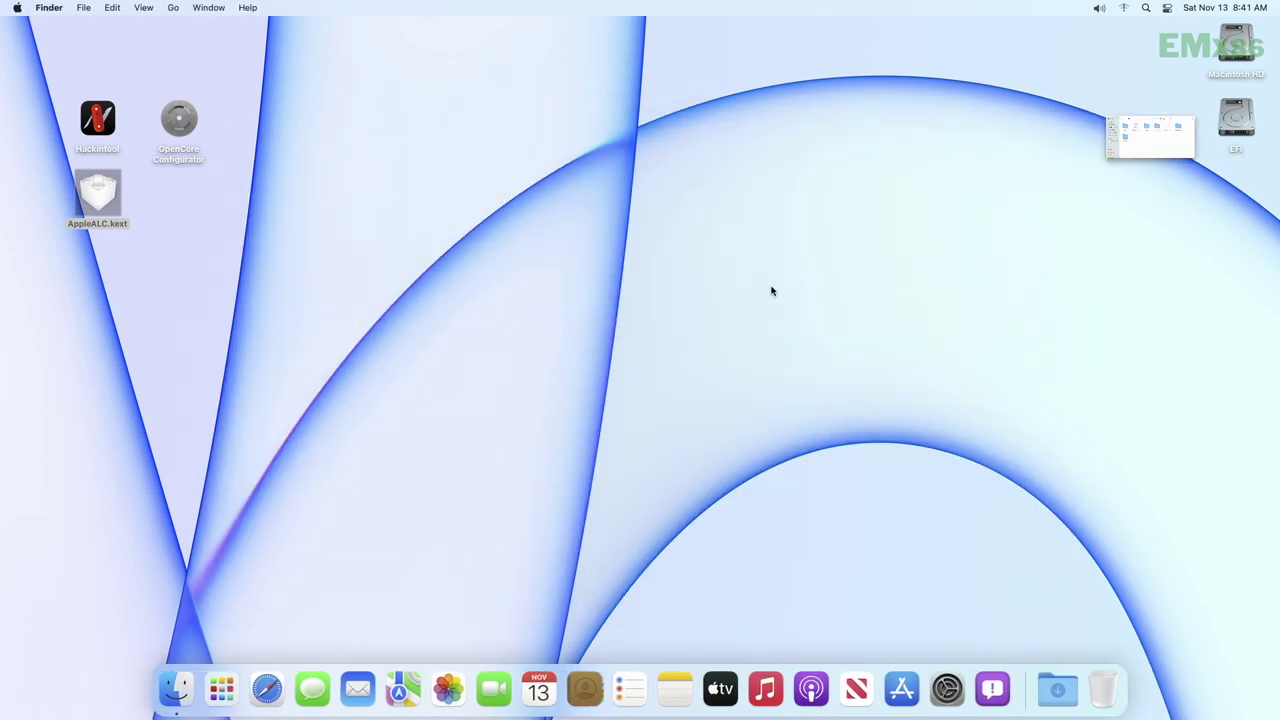
pyautogui.rightClick(1248, 131)
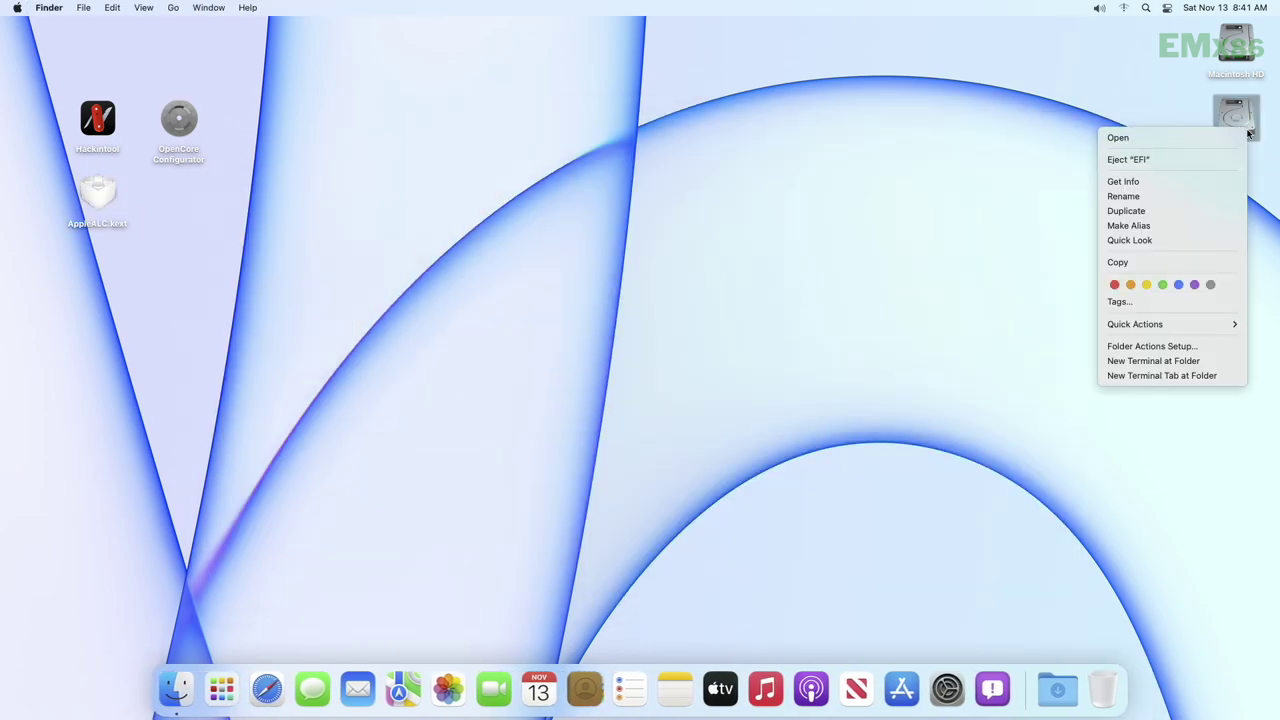
pyautogui.click(1130, 160)
pyautogui.click(17, 7)
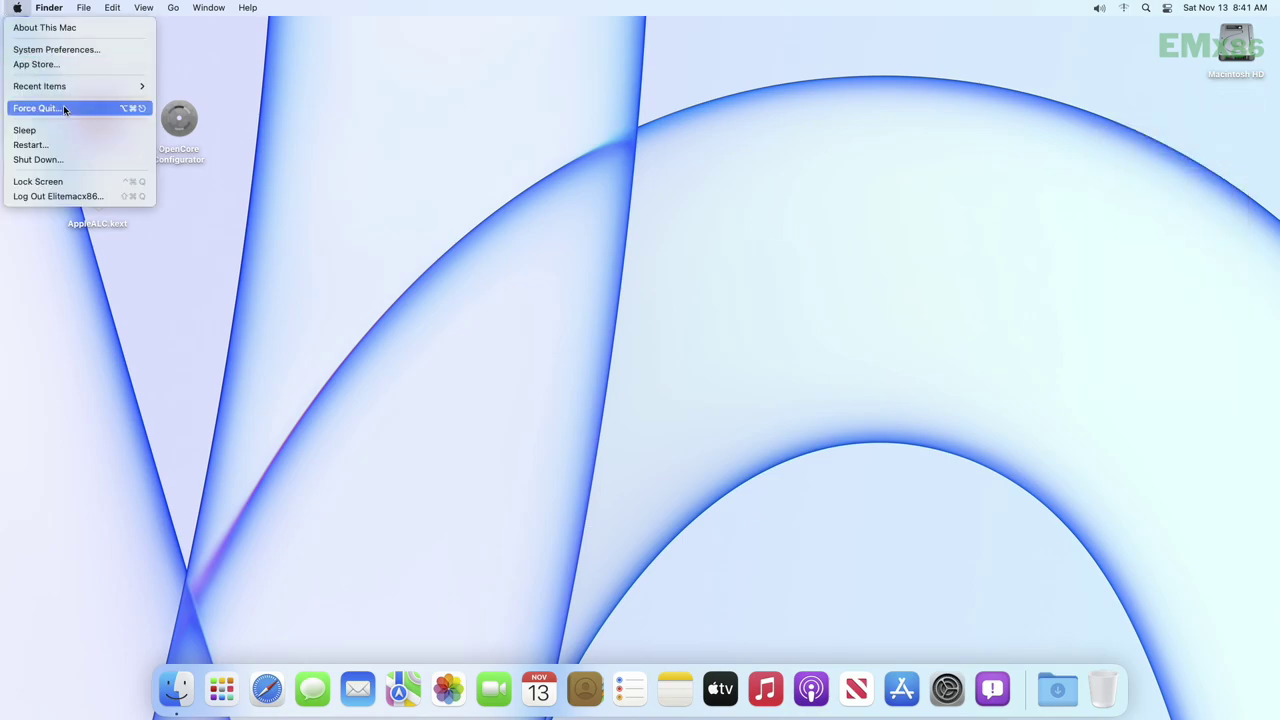
pyautogui.click(66, 143)
pyautogui.press('Return')
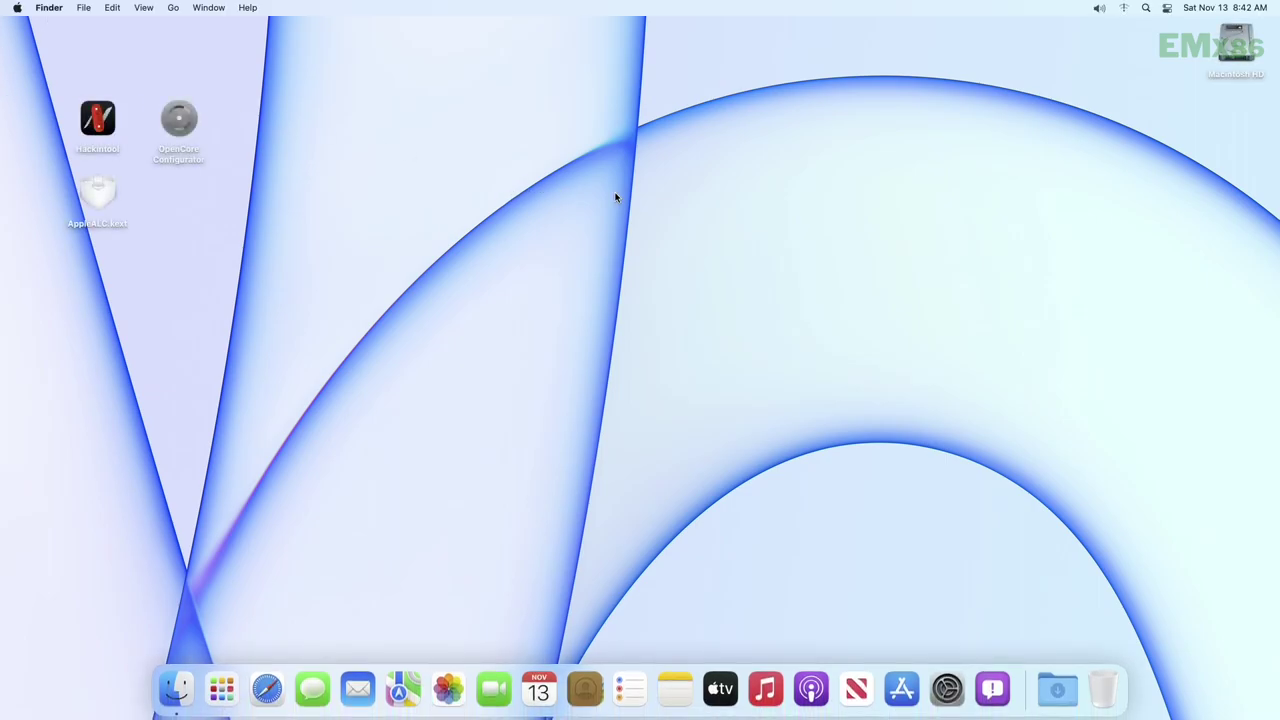
pyautogui.rightClick(778, 210)
pyautogui.click(663, 297)
pyautogui.click(1099, 7)
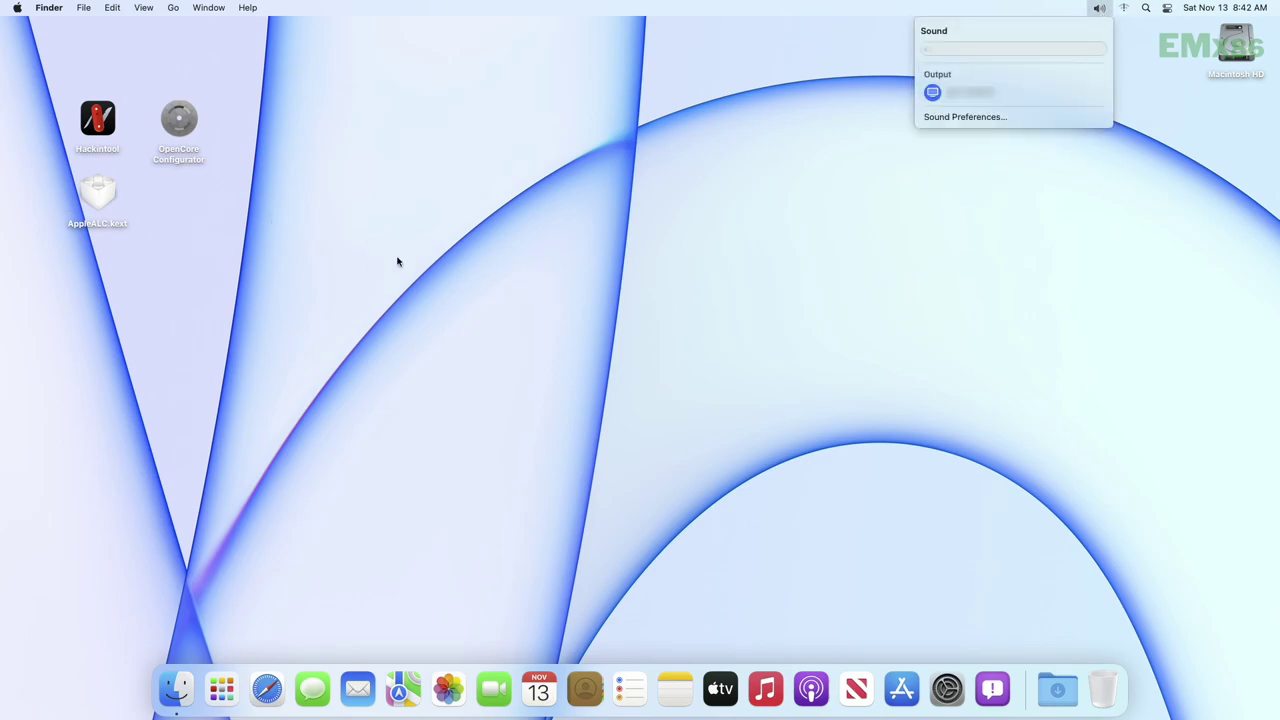
pyautogui.click(565, 312)
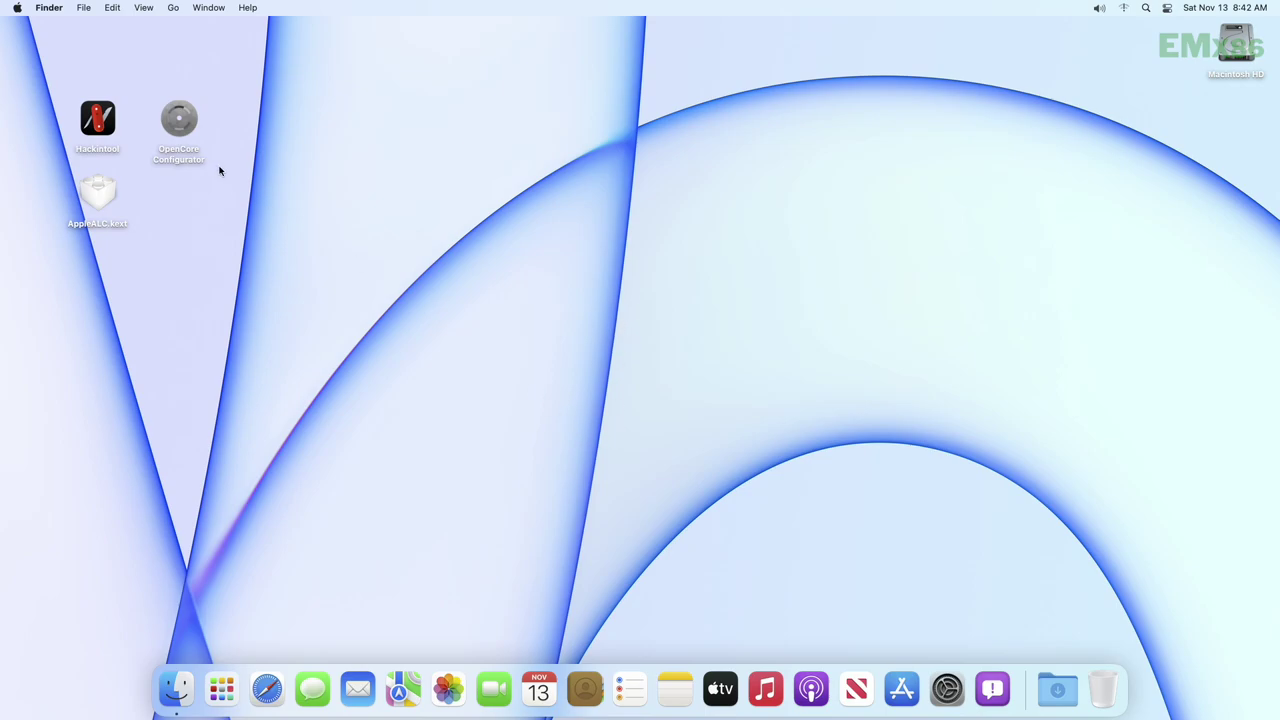
pyautogui.rightClick(107, 110)
pyautogui.click(126, 112)
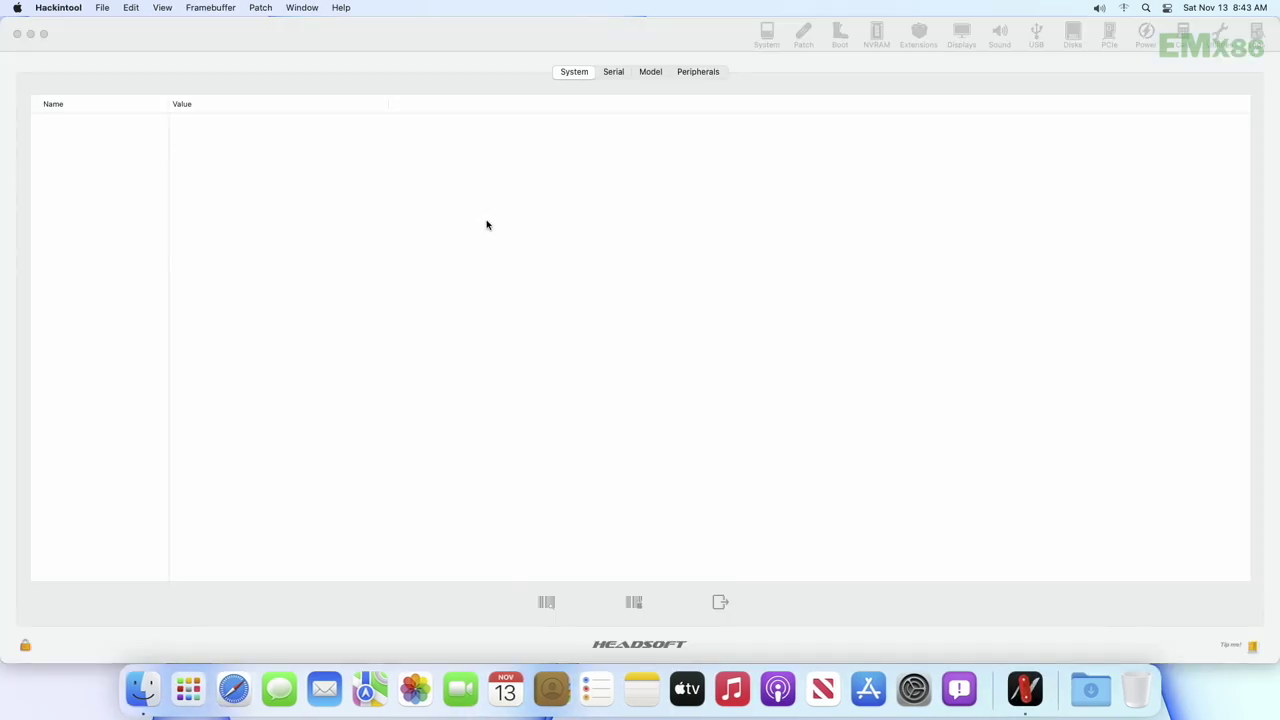
pyautogui.click(262, 55)
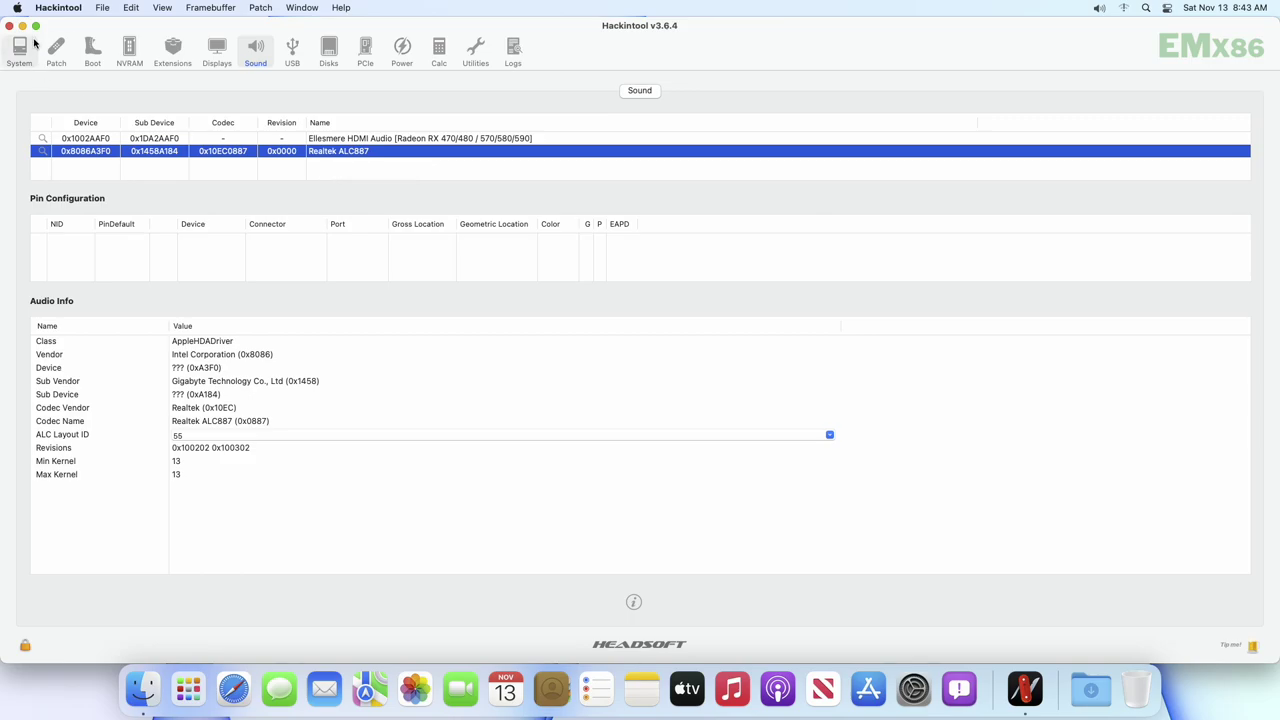
pyautogui.click(58, 7)
pyautogui.click(98, 145)
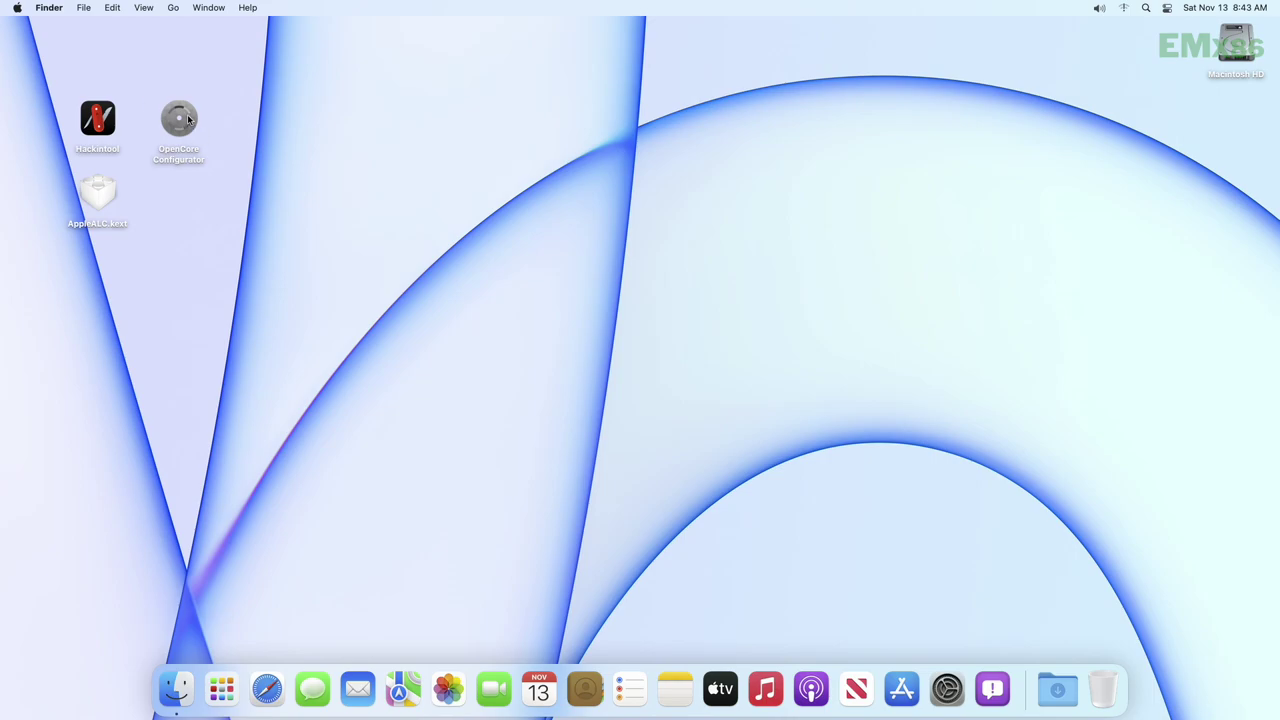
# Mount the EFI partition with OpenCore Configurator using the administrator password, then quit it.
pyautogui.doubleClick(184, 120)
pyautogui.click(1100, 86)
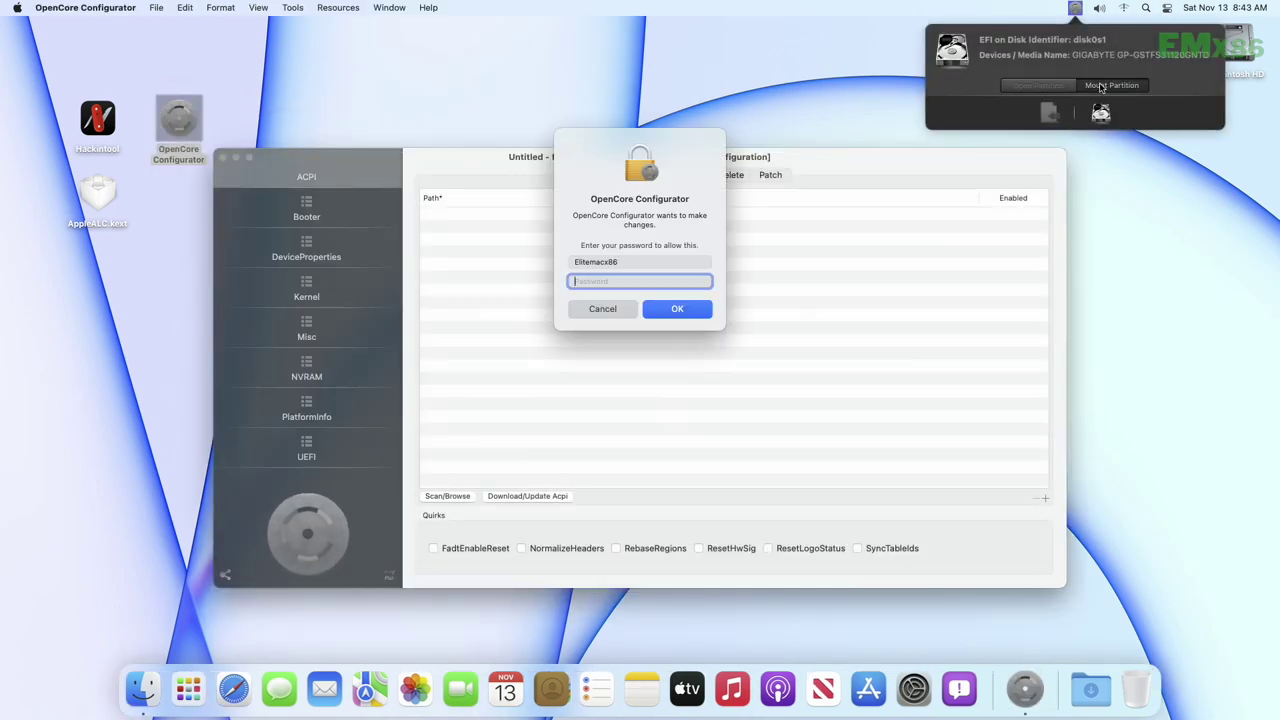
pyautogui.write('******')
pyautogui.press('Return')
pyautogui.click(85, 7)
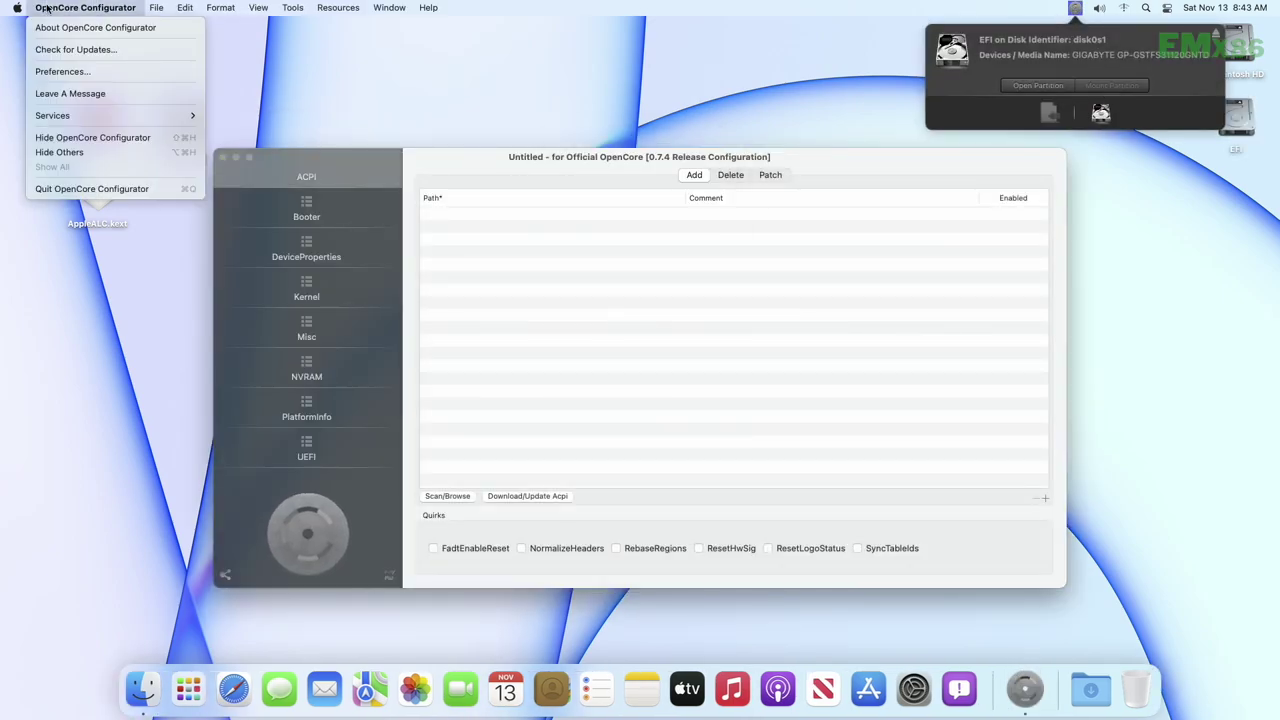
pyautogui.click(85, 189)
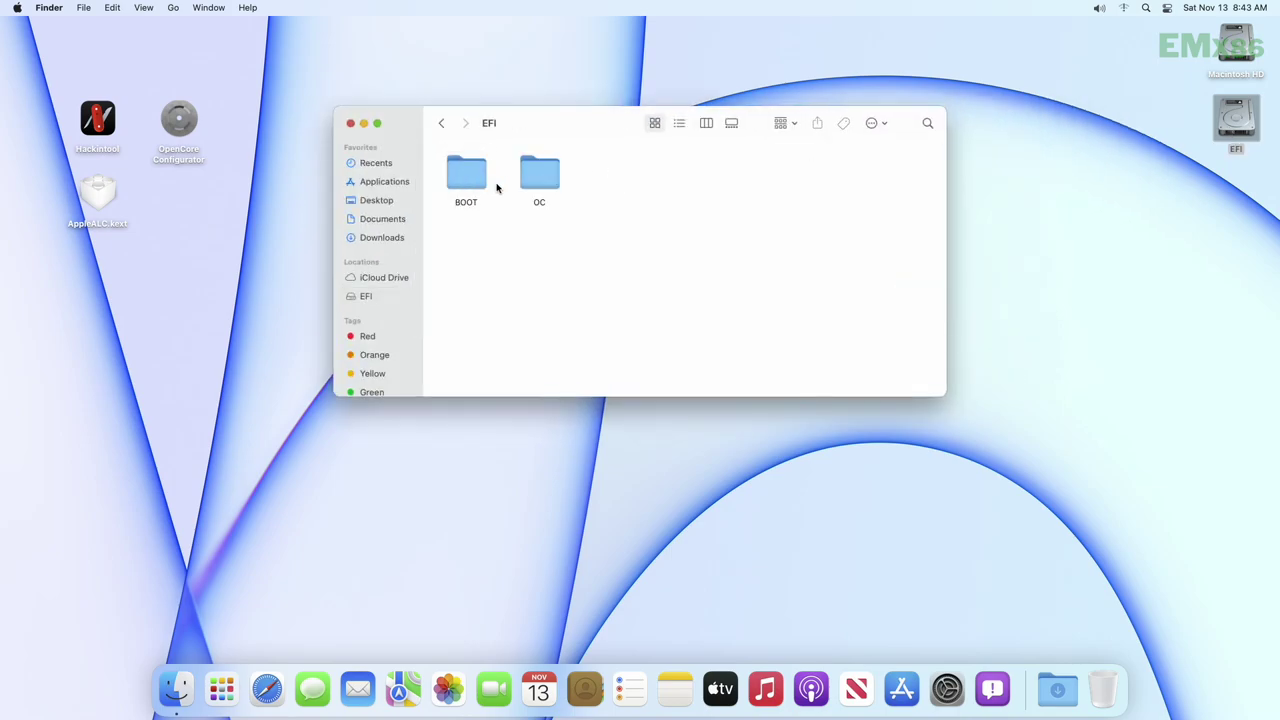
# Open the EFI's OC/config.plist in OpenCore Configurator.
pyautogui.doubleClick(524, 180)
pyautogui.rightClick(537, 175)
pyautogui.moveTo(588, 197)
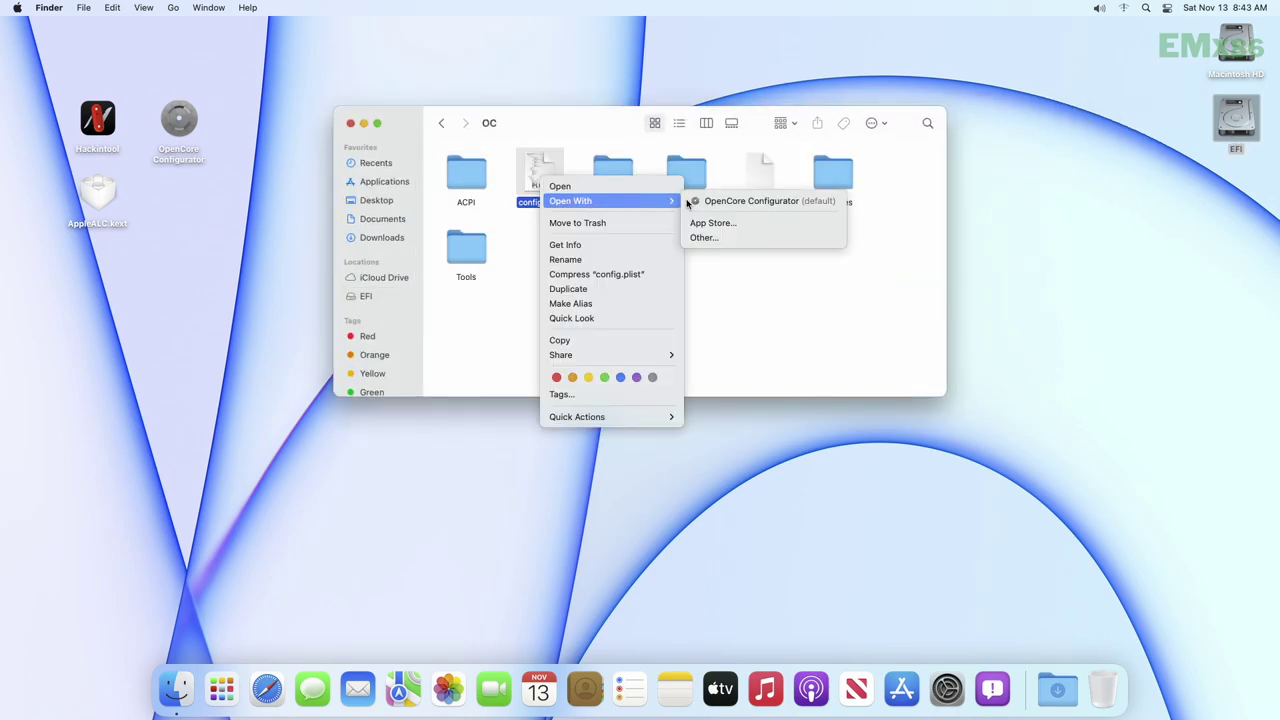
pyautogui.click(750, 200)
# Change the NVRAM boot-args from alcid=55 to alcid=1 and save config.plist on quitting.
pyautogui.click(306, 370)
pyautogui.click(500, 238)
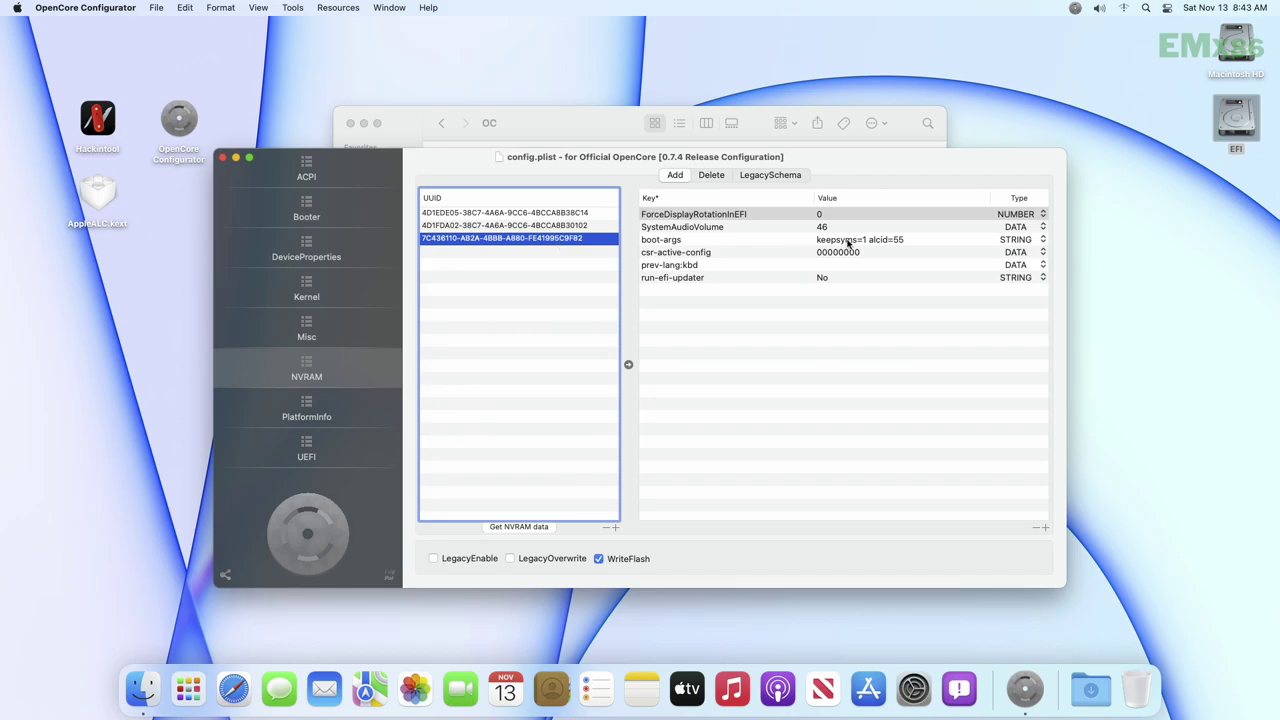
pyautogui.doubleClick(905, 239)
pyautogui.click(913, 239)
pyautogui.press('BackSpace')
pyautogui.press('BackSpace')
pyautogui.write('1')
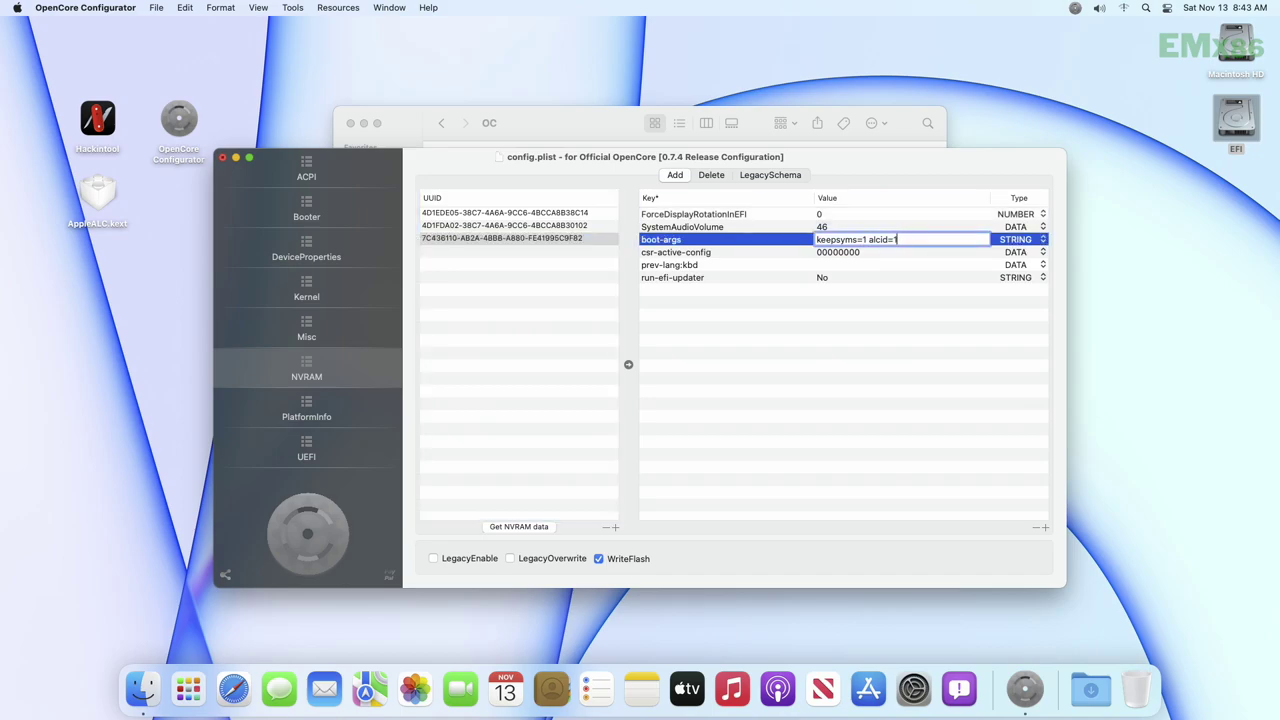
pyautogui.click(85, 7)
pyautogui.click(70, 188)
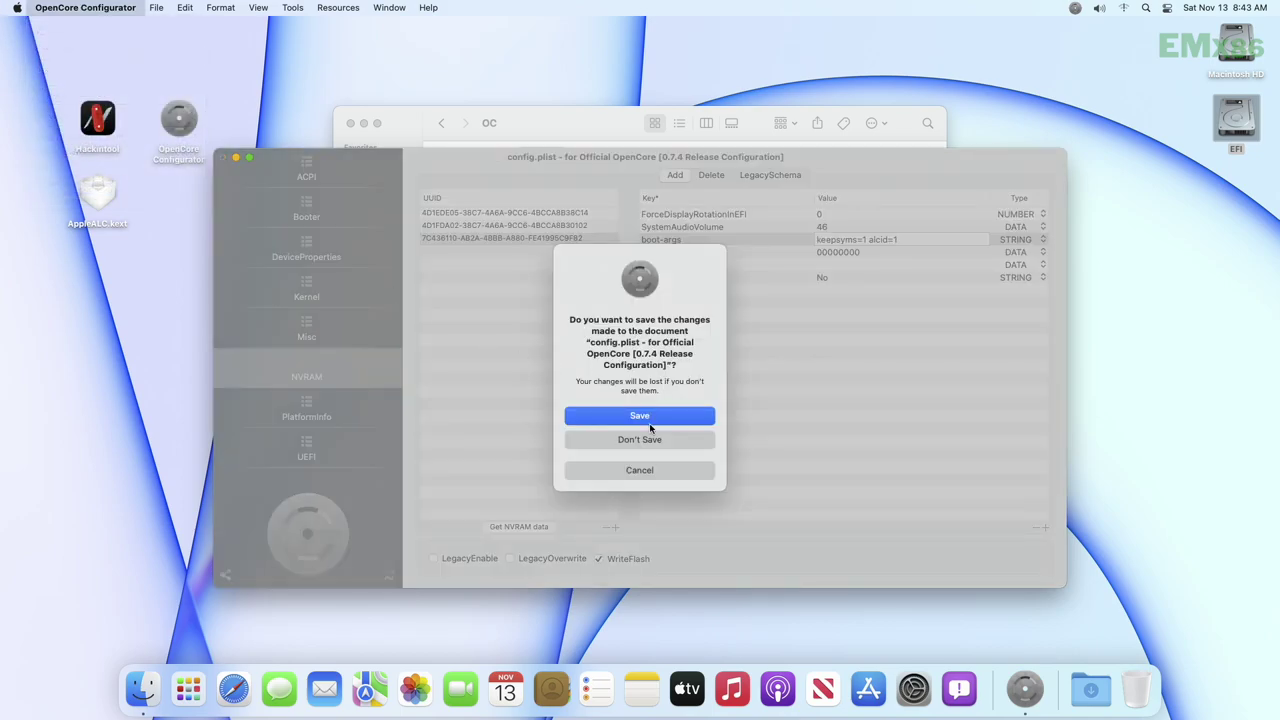
pyautogui.click(649, 427)
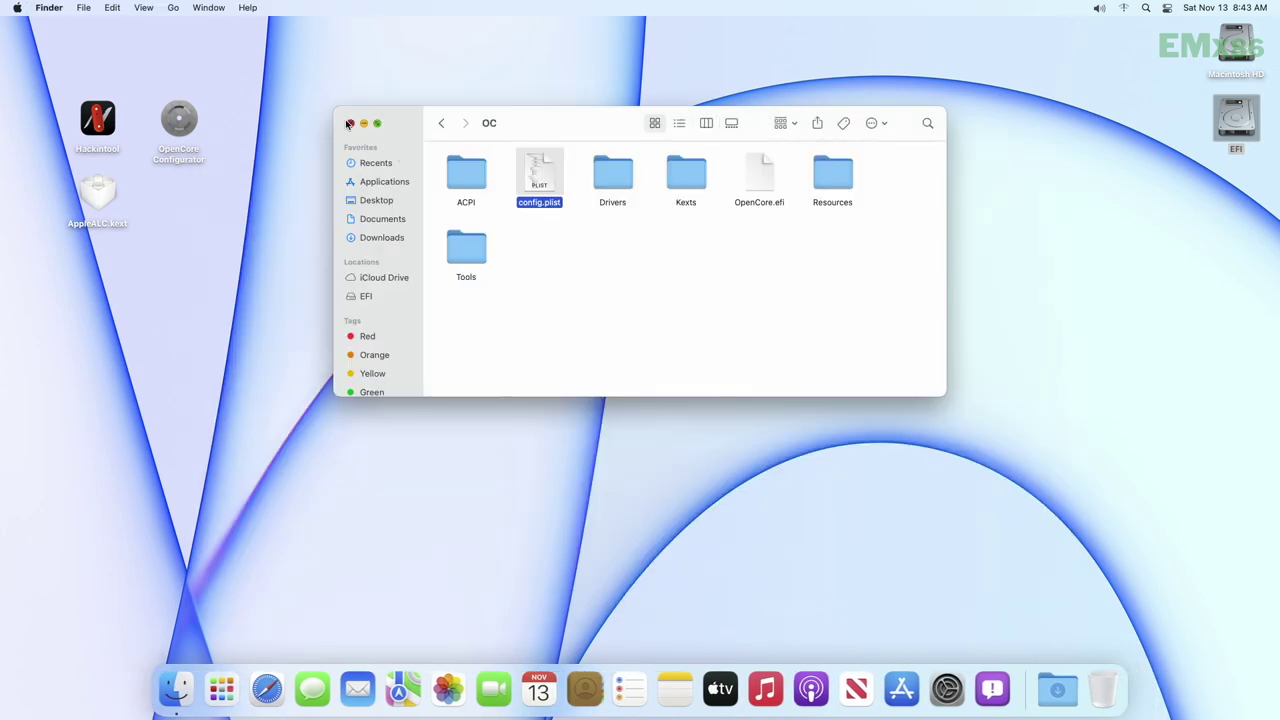
# Close the OC Finder window, eject the EFI volume, and restart the Mac.
pyautogui.click(350, 123)
pyautogui.rightClick(1238, 121)
pyautogui.click(1156, 142)
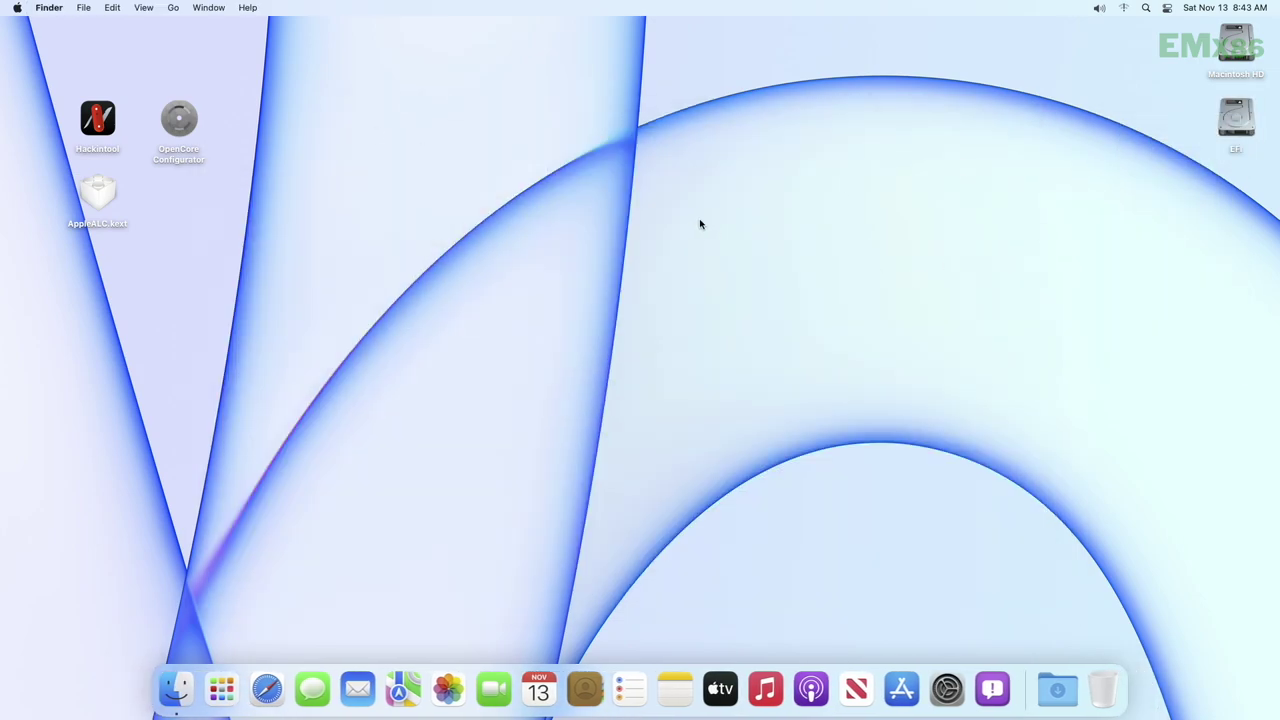
pyautogui.click(17, 7)
pyautogui.click(30, 145)
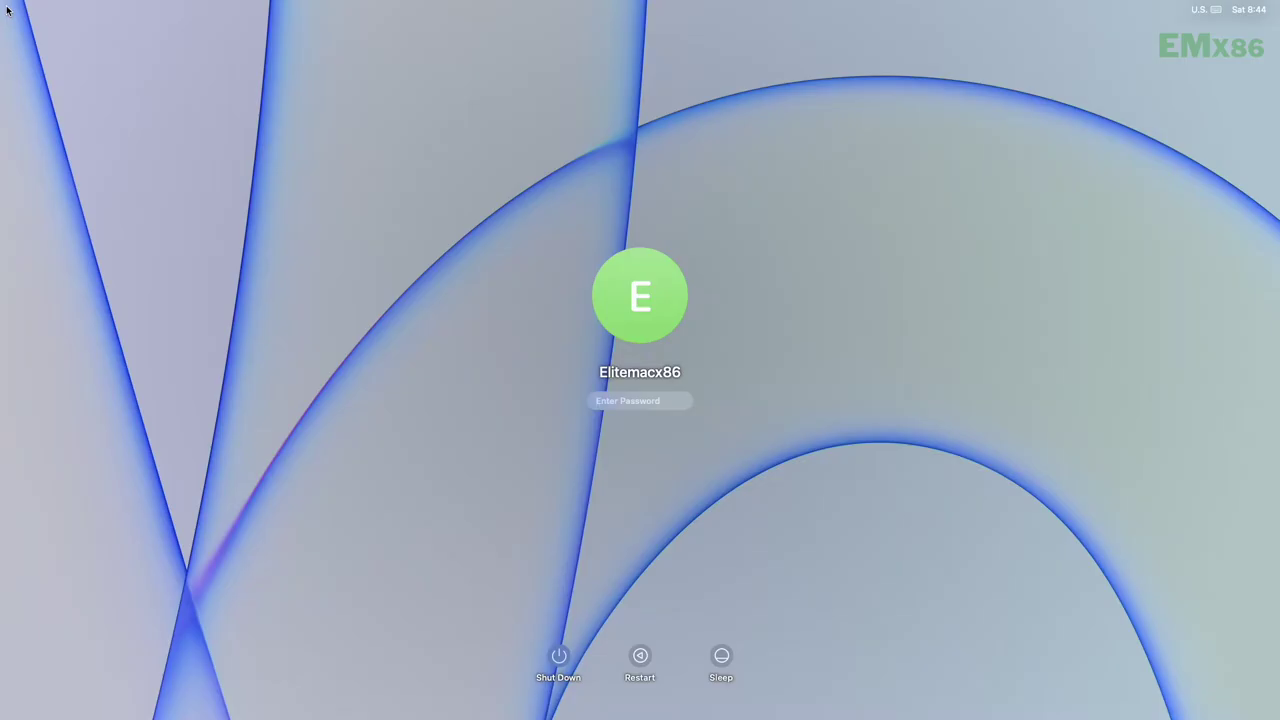
# Log in with the account password, switch sound output to Internal Speakers, and launch System Preferences.
pyautogui.write('****')
pyautogui.press('Return')
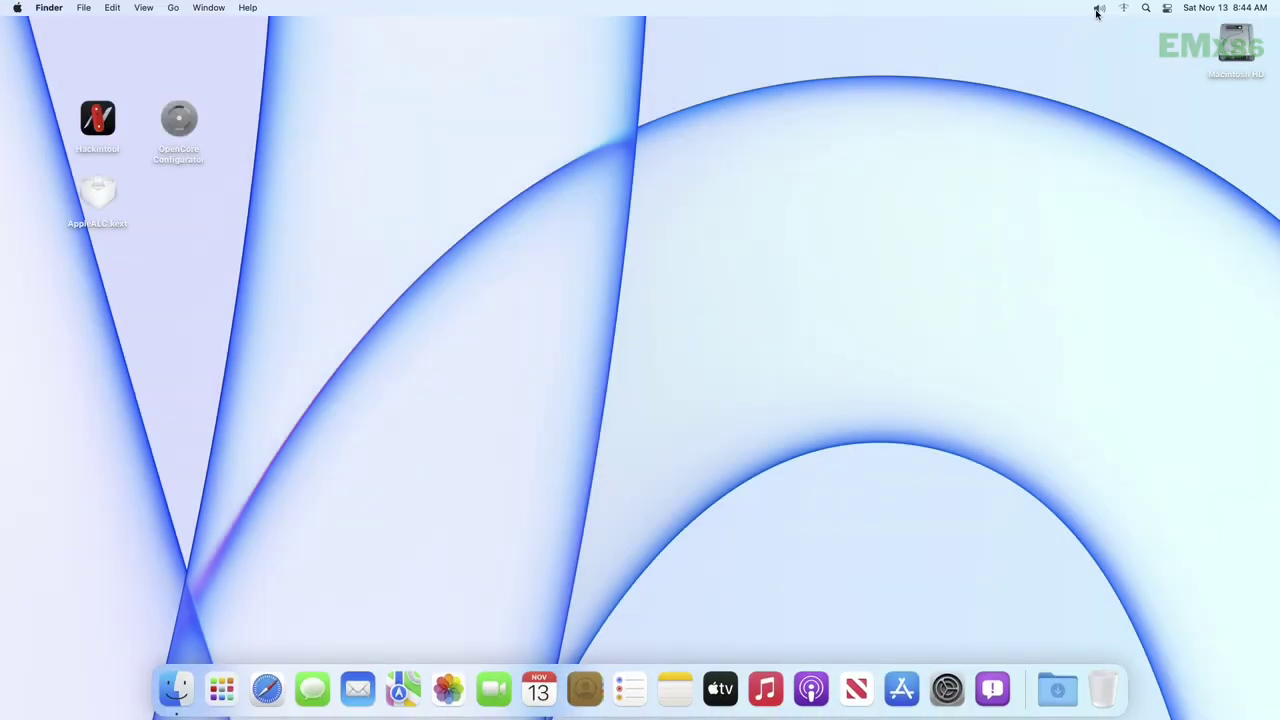
pyautogui.click(1099, 8)
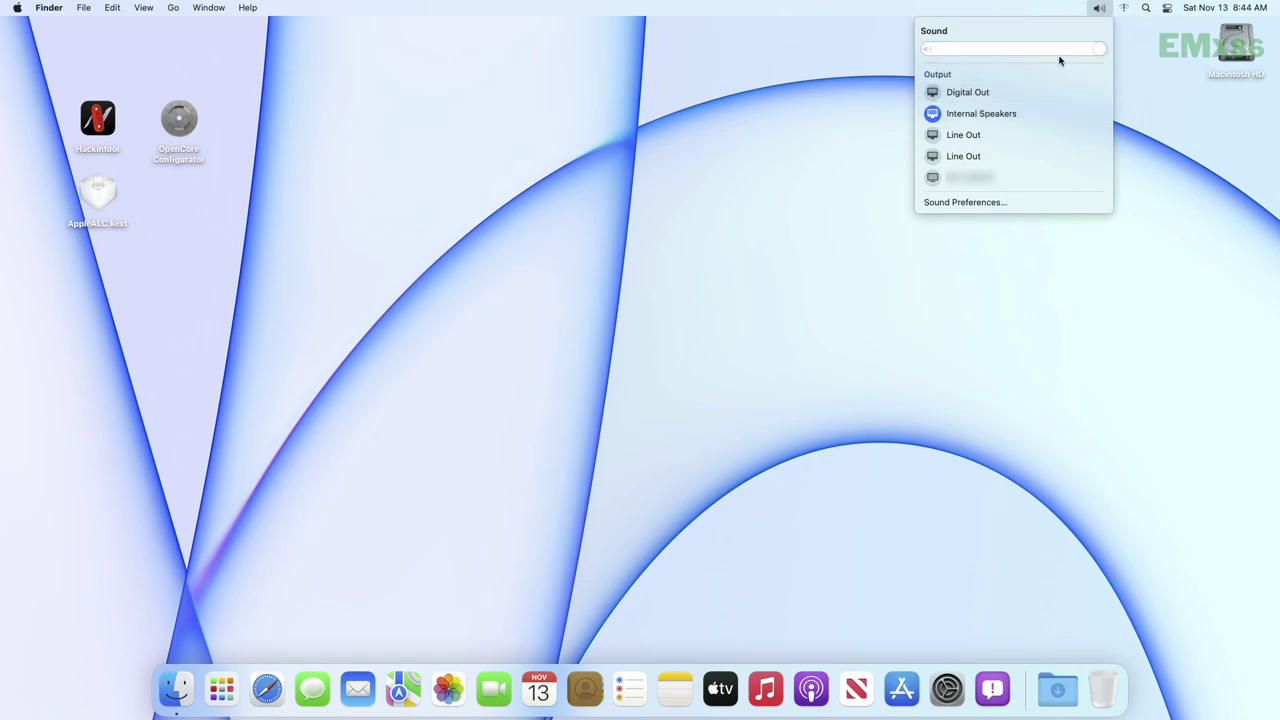
pyautogui.click(975, 113)
pyautogui.click(947, 688)
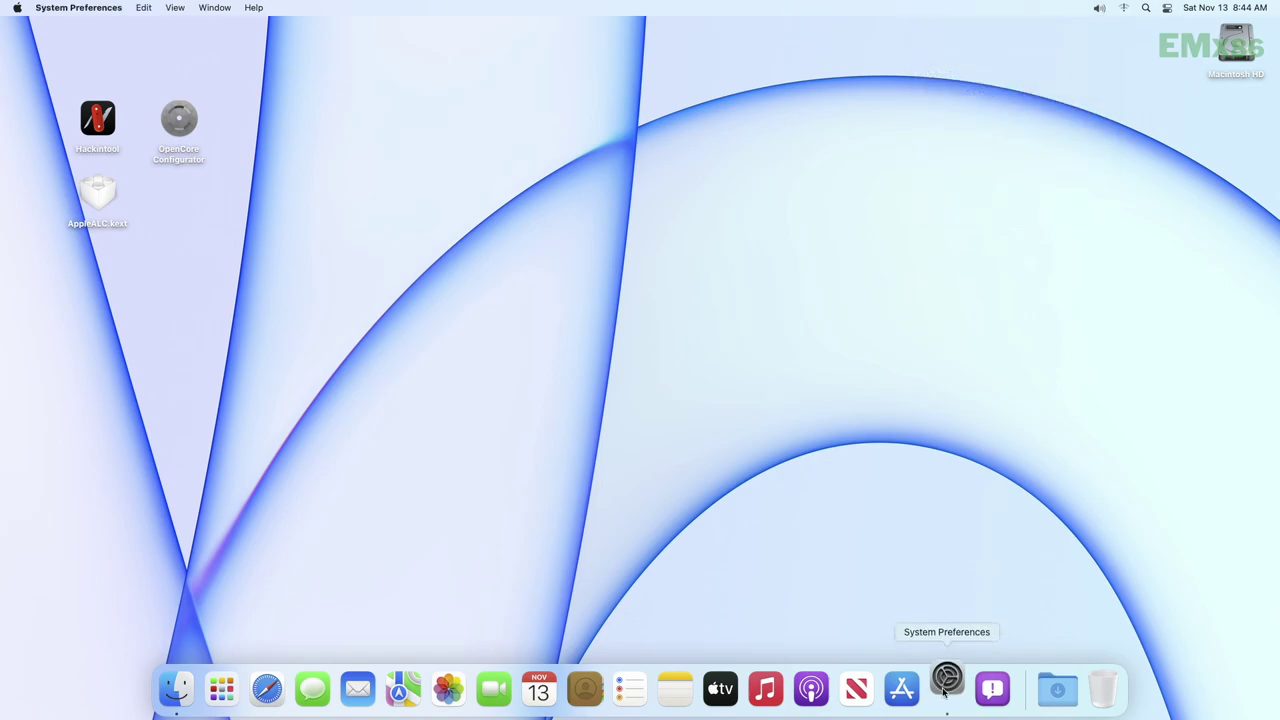
pyautogui.click(609, 375)
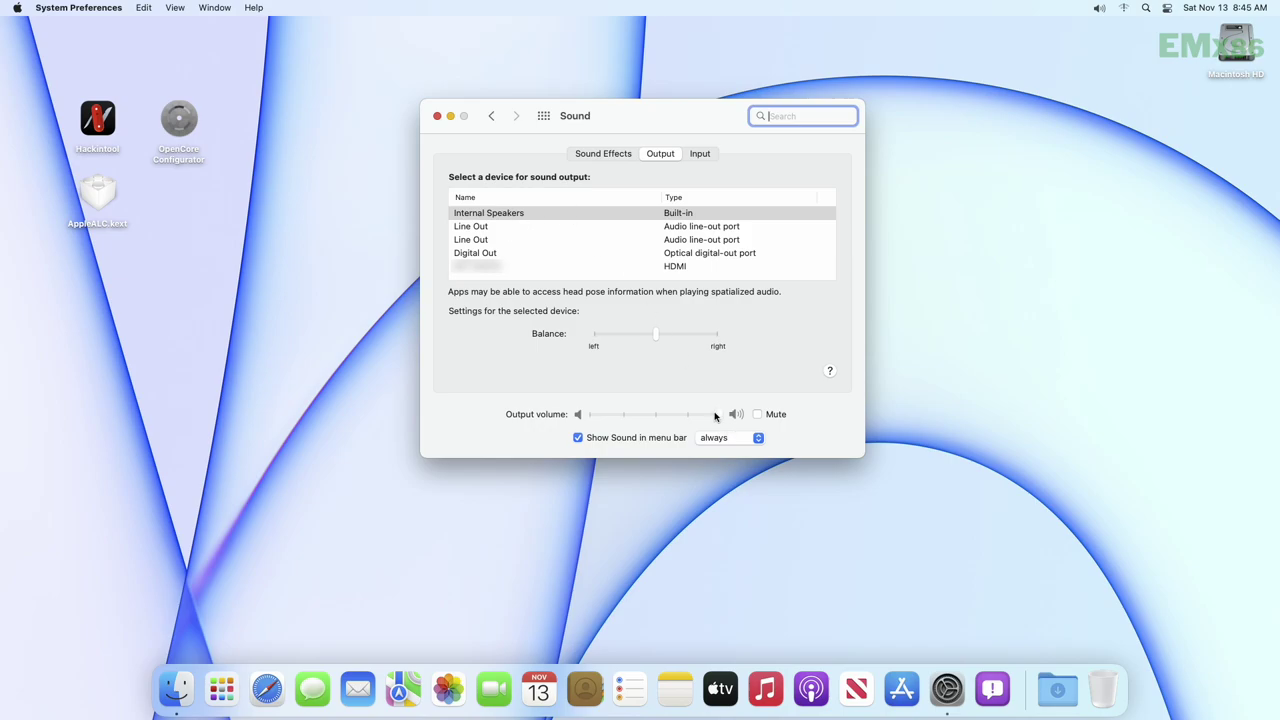
pyautogui.moveTo(720, 414); pyautogui.dragTo(747, 428)
pyautogui.press('XF86AudioLowerVolume')
pyautogui.press('XF86AudioLowerVolume')
pyautogui.press('XF86AudioLowerVolume')
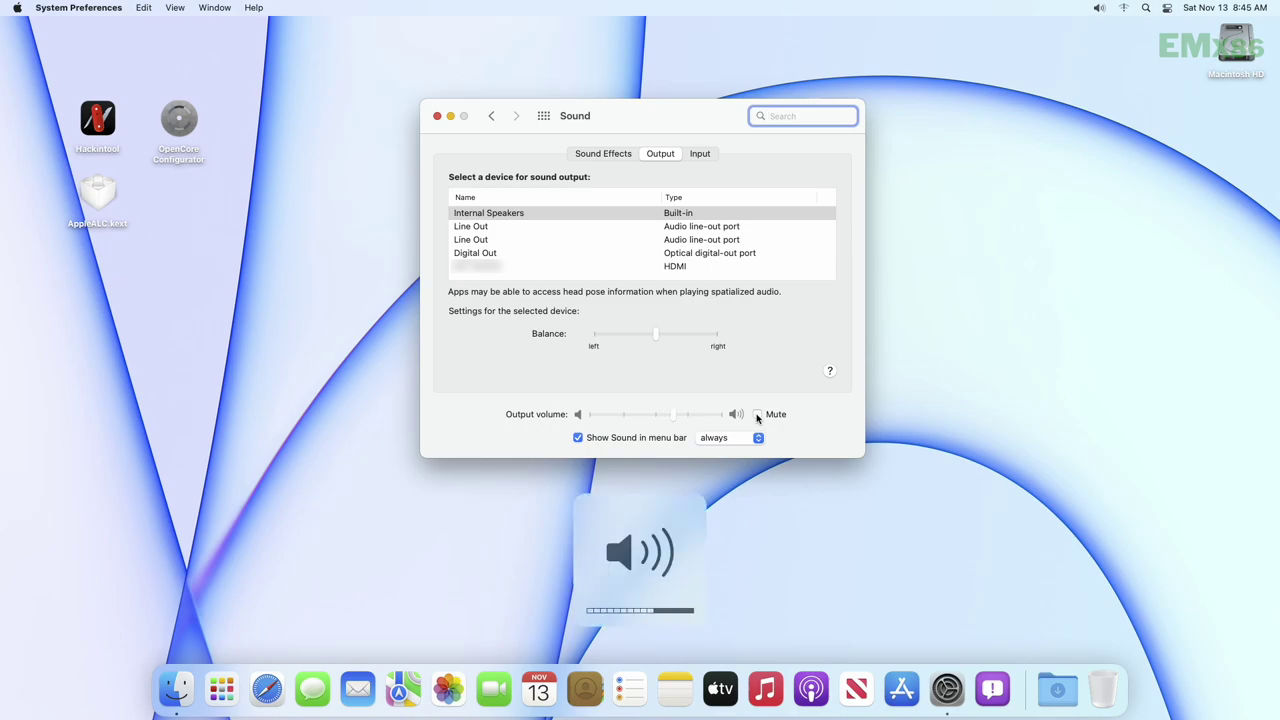
pyautogui.press('XF86AudioRaiseVolume')
pyautogui.press('XF86AudioRaiseVolume')
pyautogui.press('XF86AudioRaiseVolume')
pyautogui.press('XF86AudioRaiseVolume')
pyautogui.press('XF86AudioRaiseVolume')
pyautogui.press('XF86AudioRaiseVolume')
pyautogui.press('XF86AudioRaiseVolume')
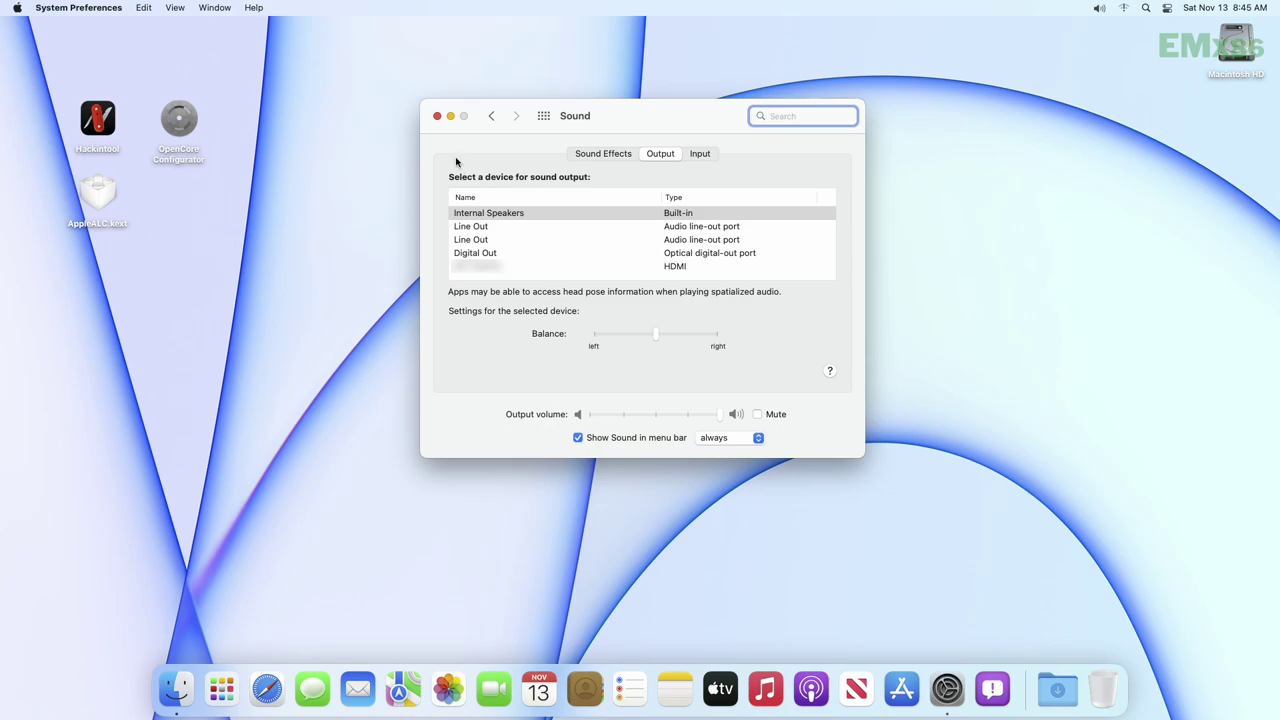
pyautogui.click(435, 116)
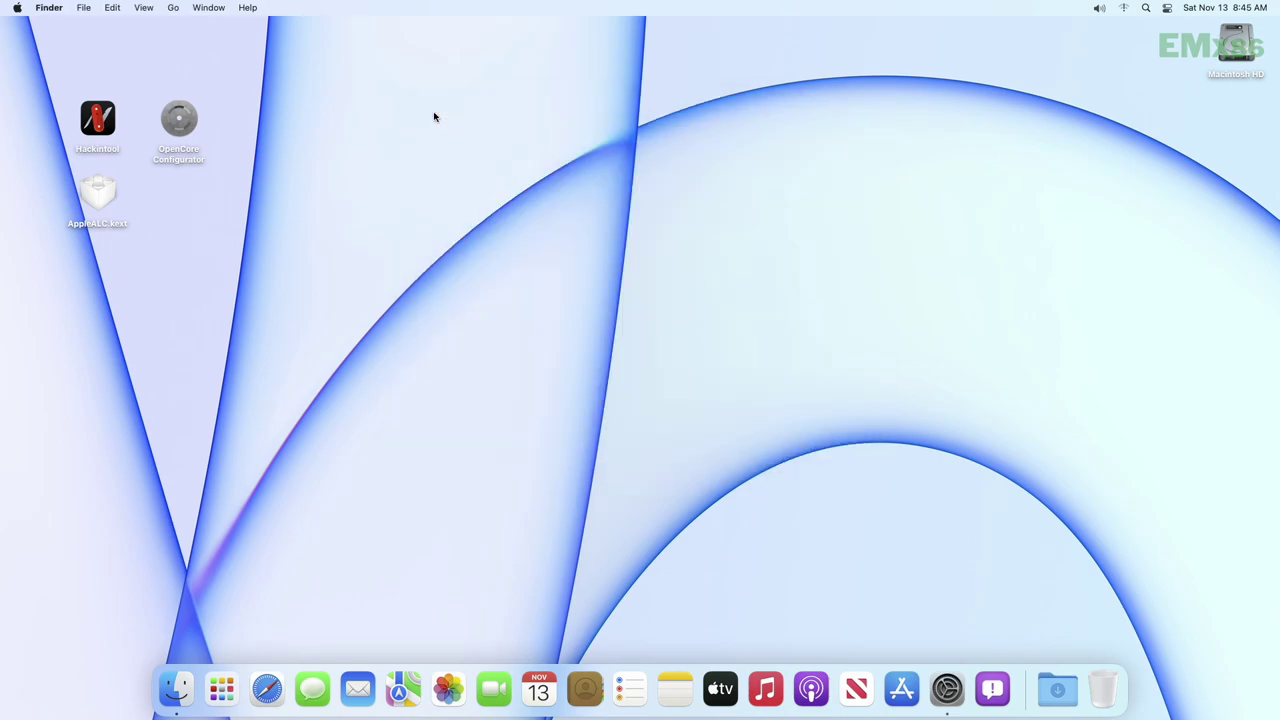